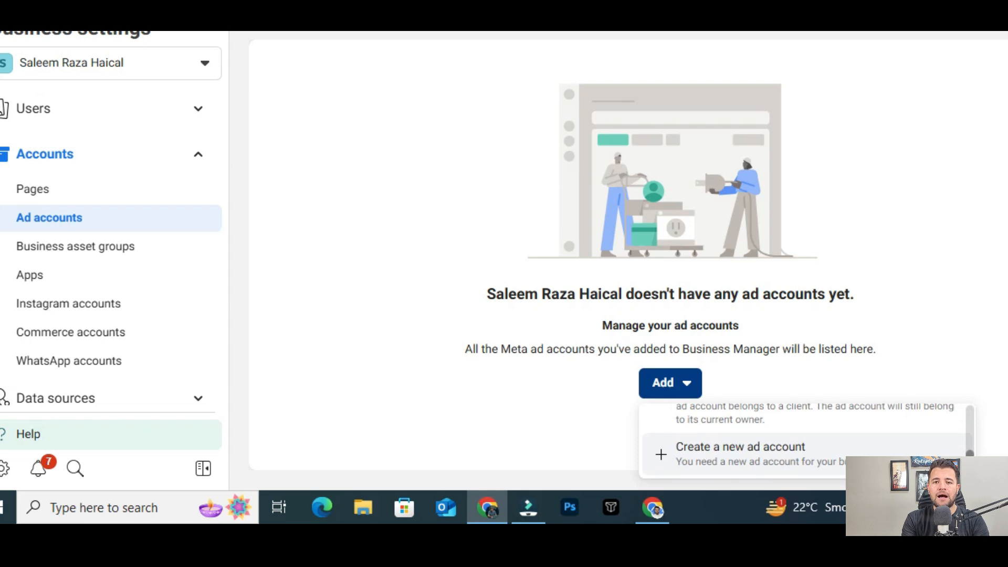
Create a new ad account named "Rakalogics - US" and designate it for use by My business
{"action": "left_click", "coordinate": [845, 459]}
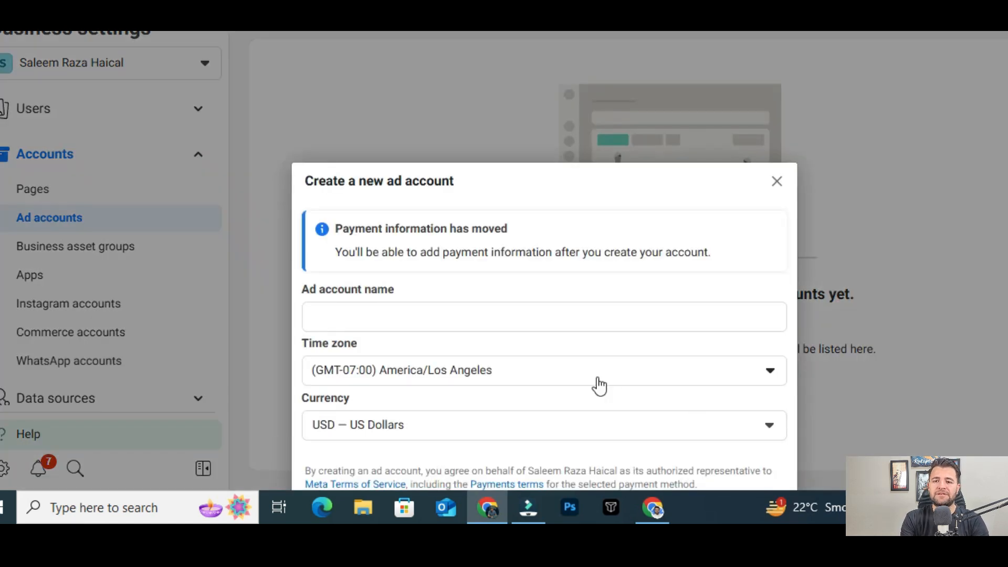
{"action": "left_click", "coordinate": [461, 314]}
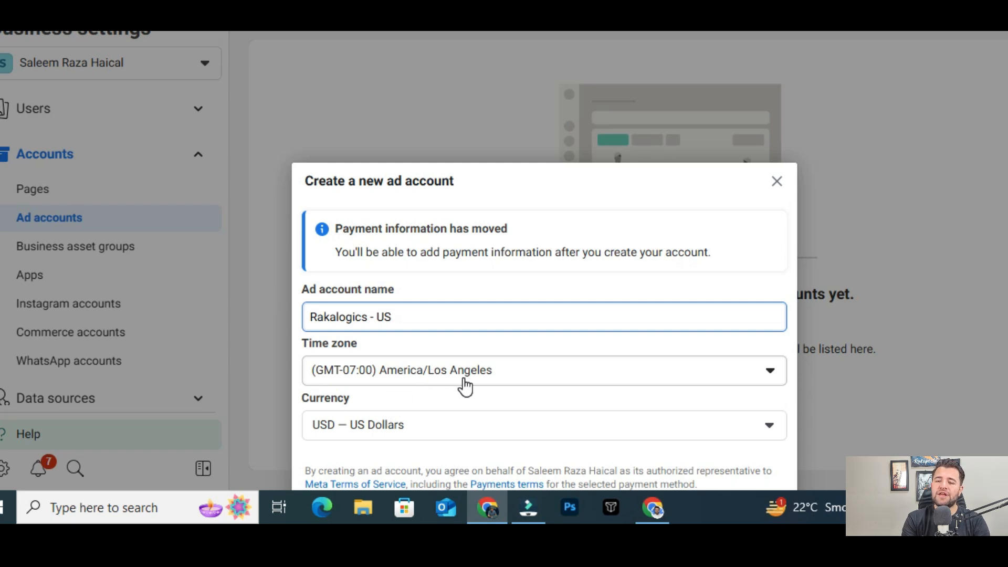
{"action": "scroll", "coordinate": [460, 380], "scroll_direction": "down", "scroll_amount": 2}
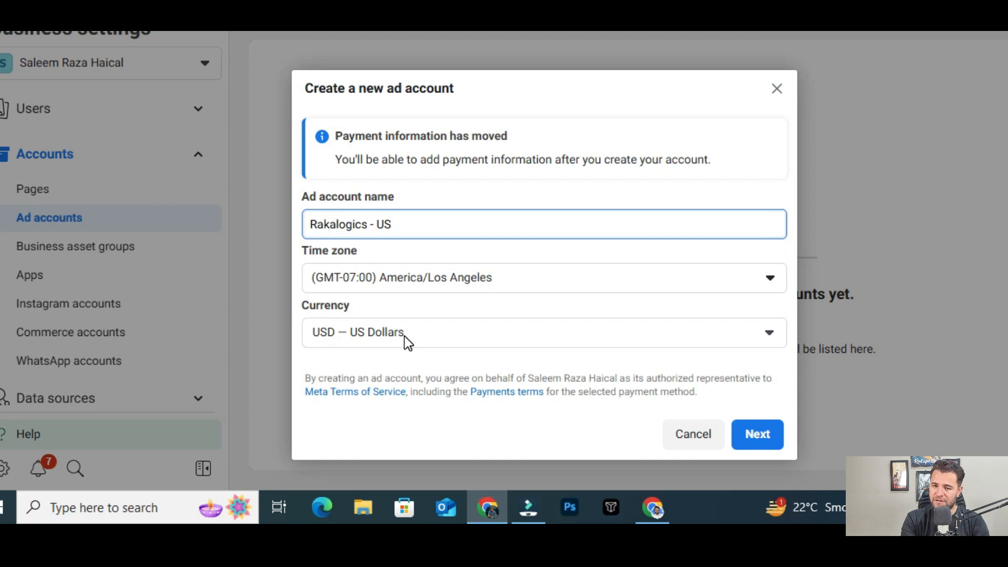
{"action": "left_click", "coordinate": [757, 439]}
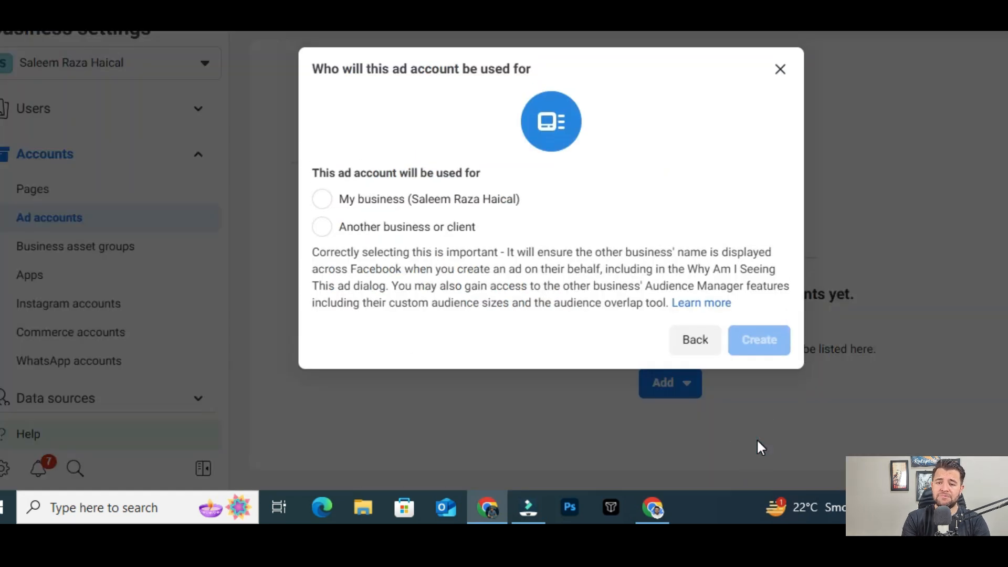
{"action": "left_click", "coordinate": [329, 211]}
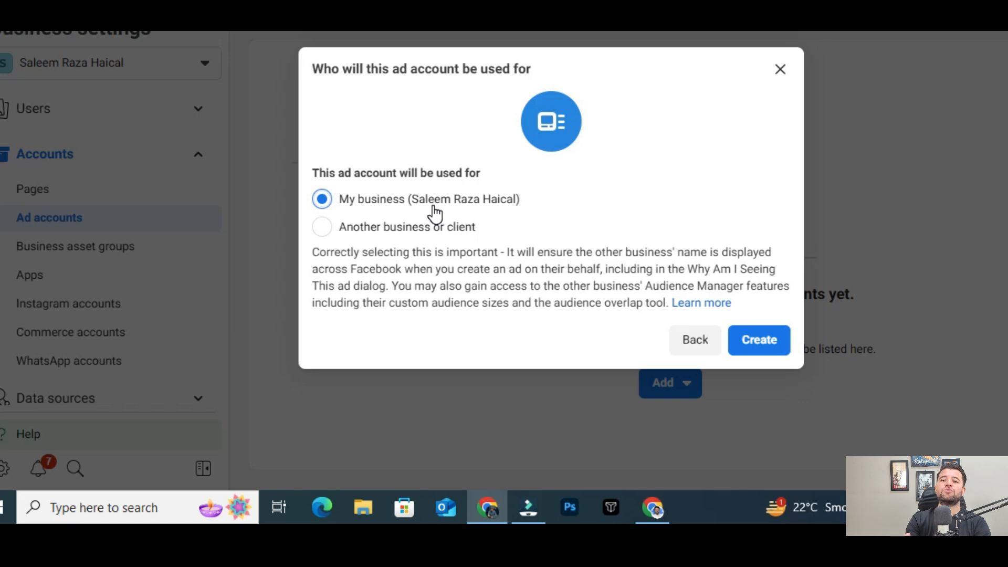
{"action": "left_click", "coordinate": [758, 344]}
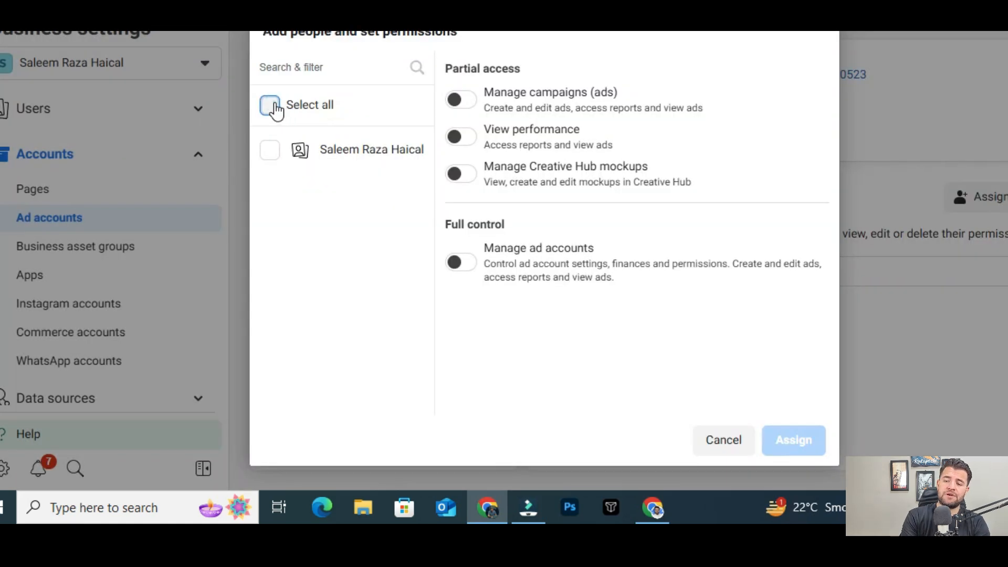
Assign everyone listed to the new ad account with full control to manage ad accounts
{"action": "left_click", "coordinate": [272, 107]}
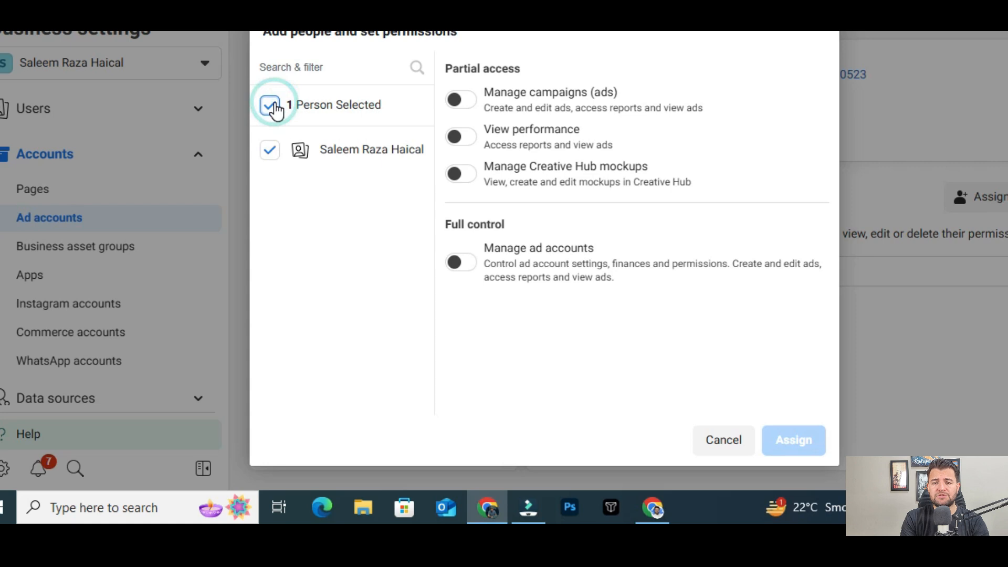
{"action": "left_click", "coordinate": [463, 265]}
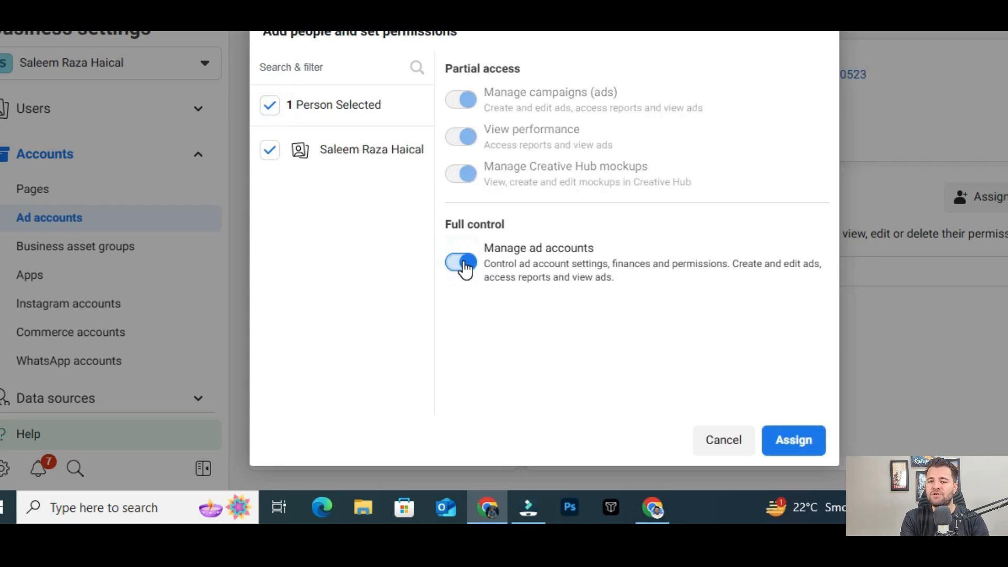
{"action": "left_click", "coordinate": [790, 440]}
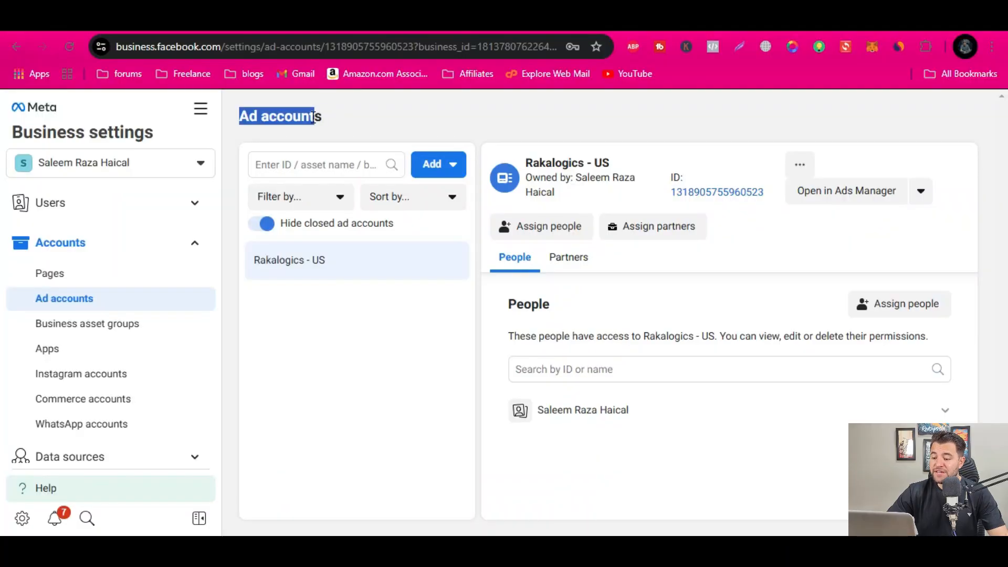
Open the Rakalogics - US account in Ads Manager and open the New Traffic Ad Set for editing
{"action": "left_click", "coordinate": [313, 117]}
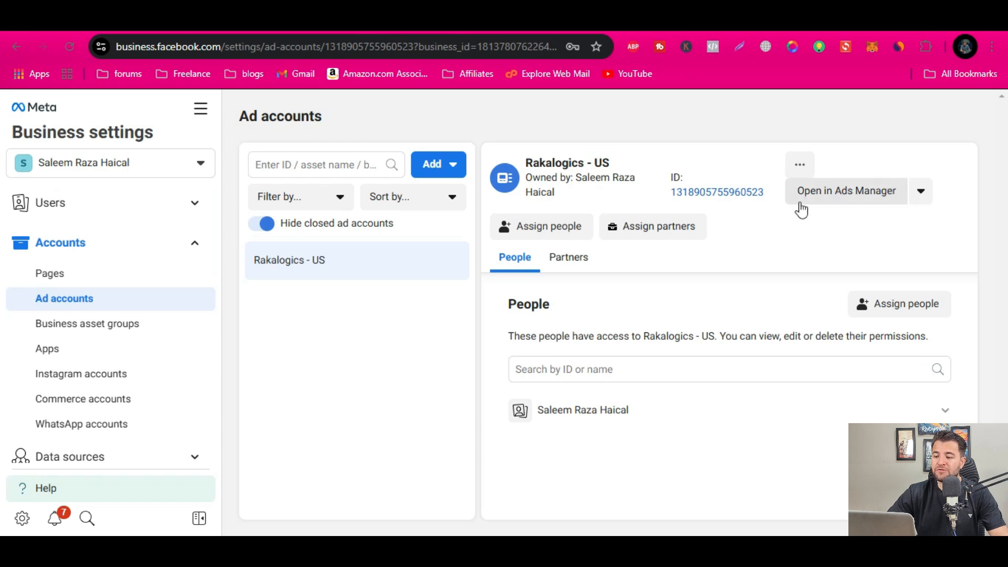
{"action": "left_click", "coordinate": [878, 203]}
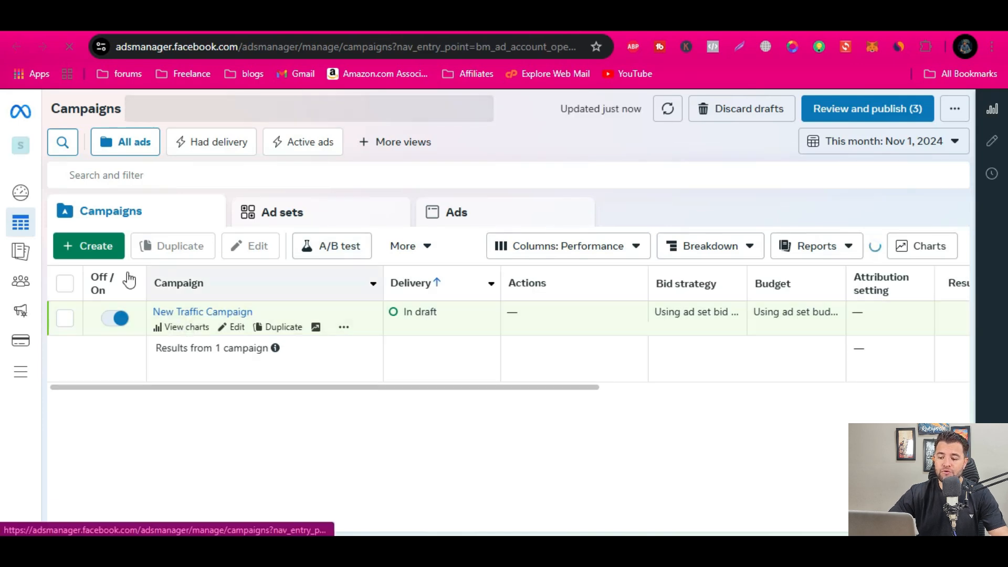
{"action": "left_click", "coordinate": [234, 330]}
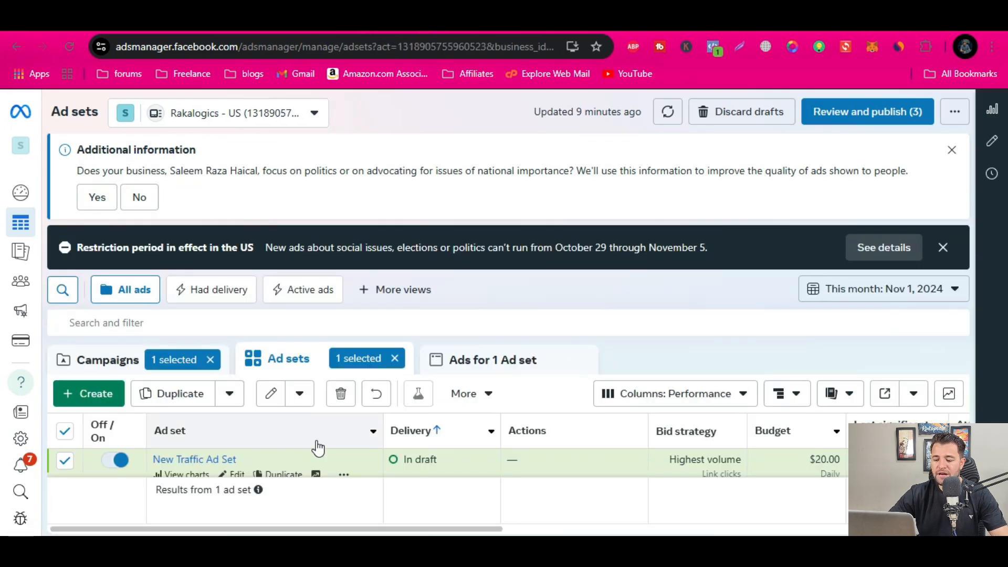
{"action": "left_click", "coordinate": [236, 470]}
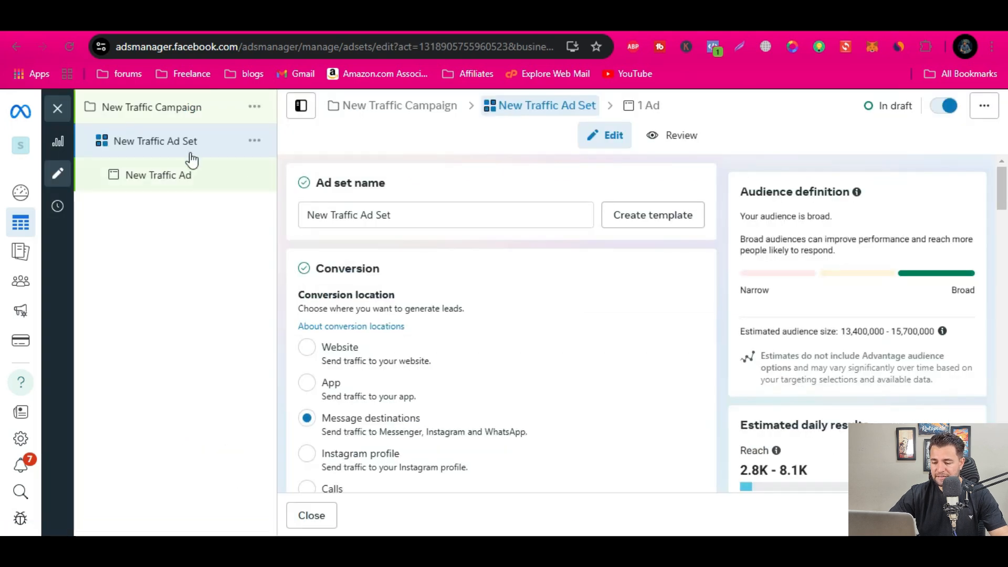
Examine the city population range options for the United States in the ad set's audience locations
{"action": "scroll", "coordinate": [438, 360], "scroll_direction": "down", "scroll_amount": 10}
{"action": "scroll", "coordinate": [440, 360], "scroll_direction": "down", "scroll_amount": 6}
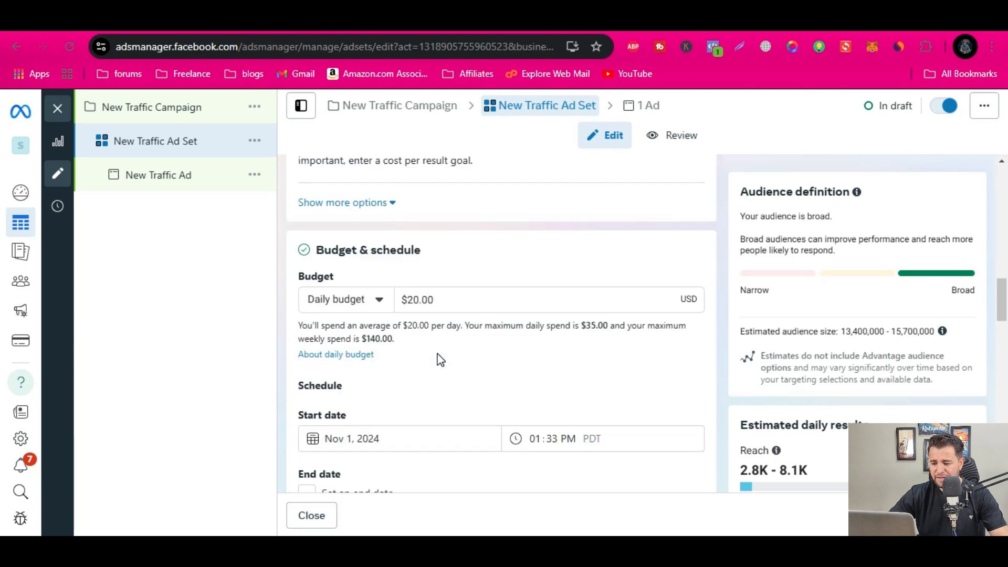
{"action": "scroll", "coordinate": [440, 360], "scroll_direction": "up", "scroll_amount": 3}
{"action": "left_click", "coordinate": [407, 286]}
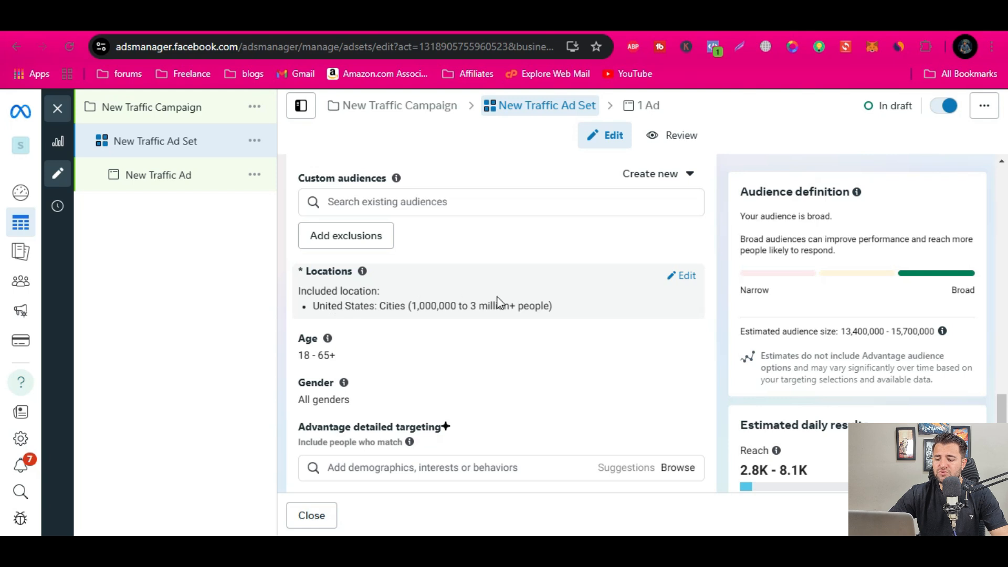
{"action": "left_click", "coordinate": [686, 276]}
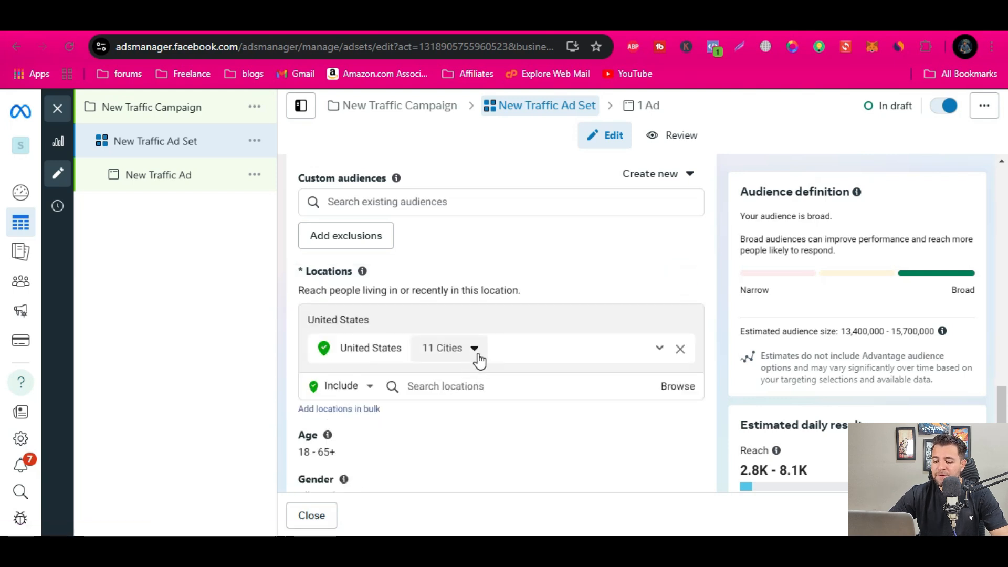
{"action": "left_click", "coordinate": [477, 354]}
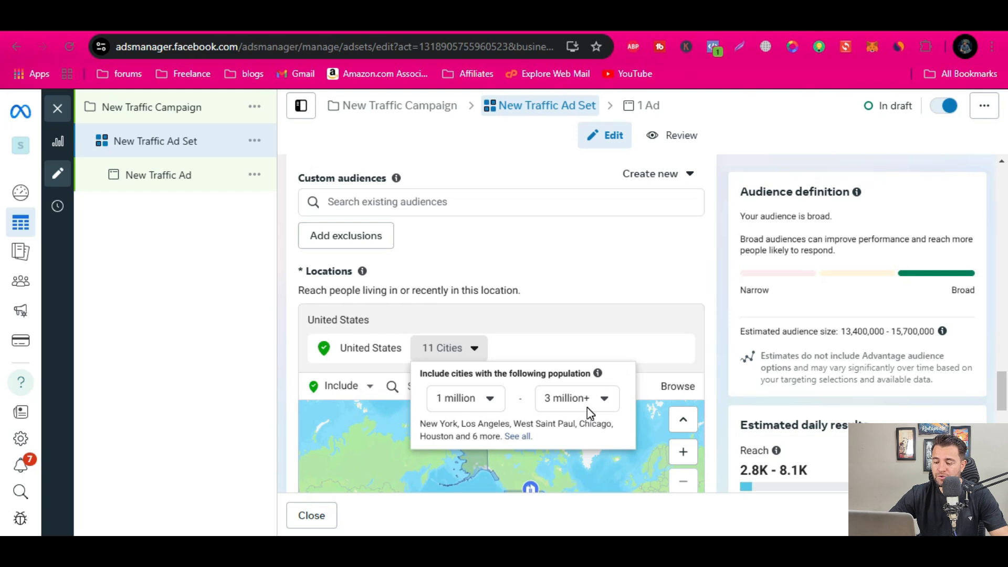
{"action": "left_click", "coordinate": [474, 398]}
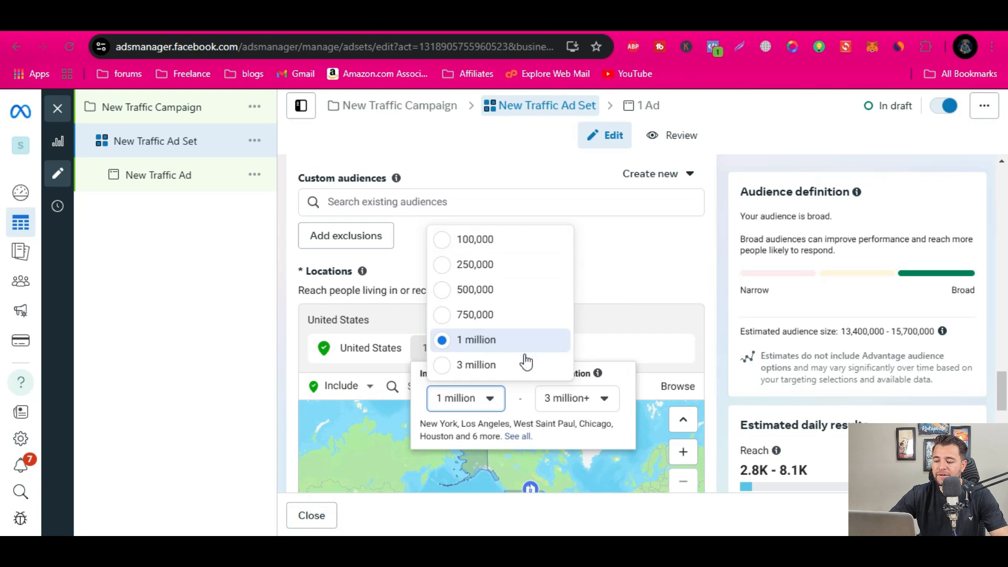
{"action": "left_click", "coordinate": [585, 241]}
{"action": "left_click", "coordinate": [618, 268]}
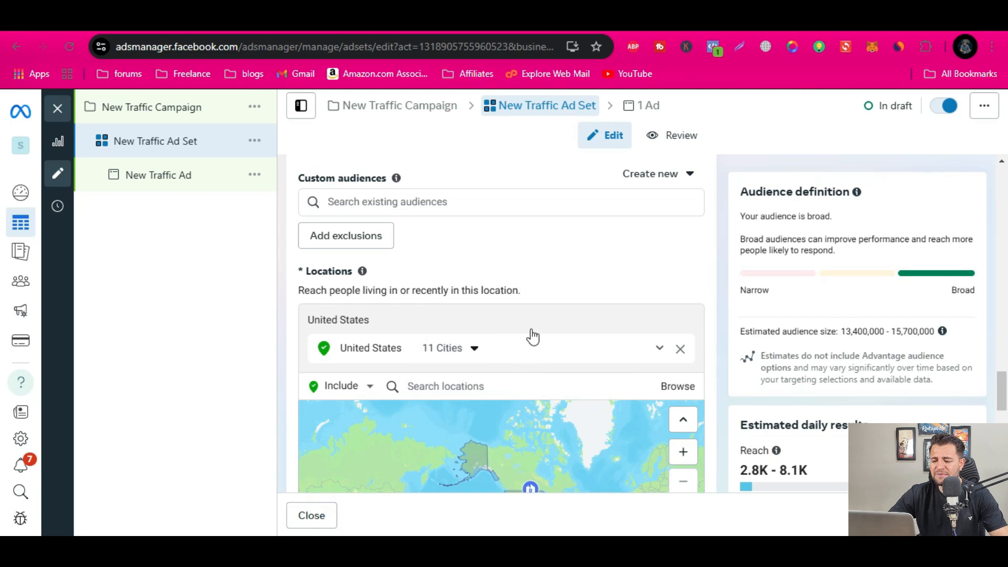
Search the detailed targeting for "geo" and add the Geo TV (television network) interest
{"action": "scroll", "coordinate": [543, 304], "scroll_direction": "down", "scroll_amount": 4}
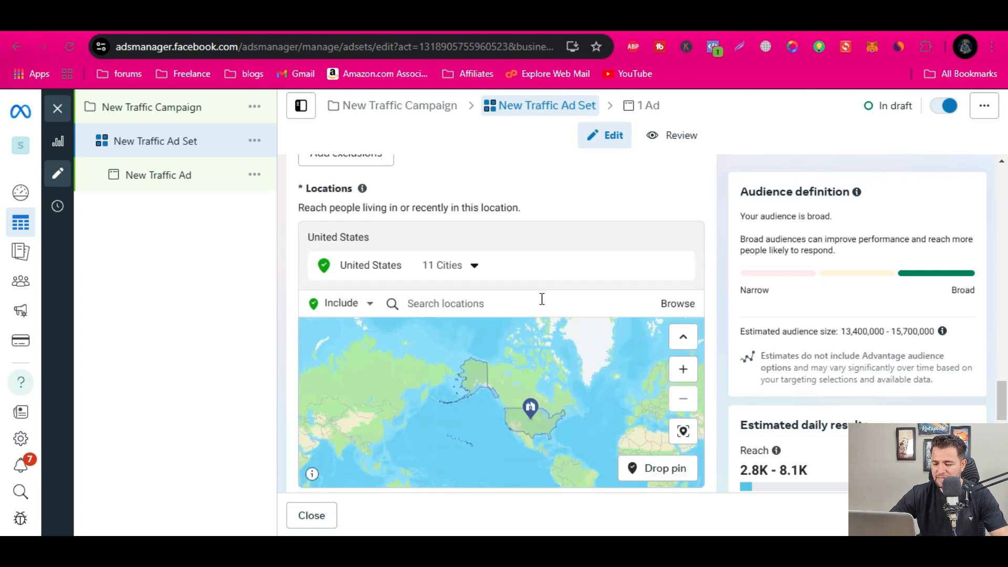
{"action": "scroll", "coordinate": [478, 452], "scroll_direction": "down", "scroll_amount": 1}
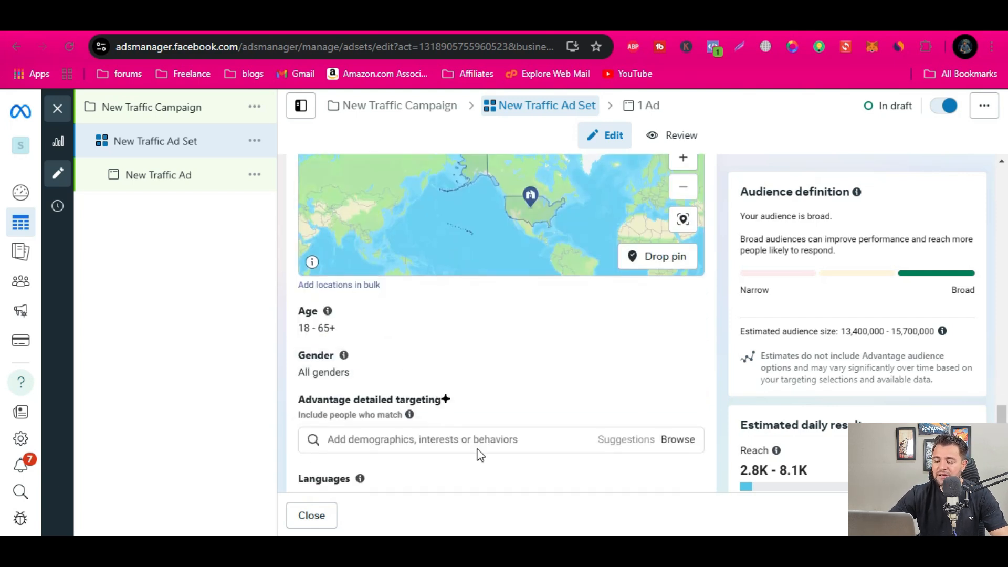
{"action": "scroll", "coordinate": [452, 376], "scroll_direction": "down", "scroll_amount": 2}
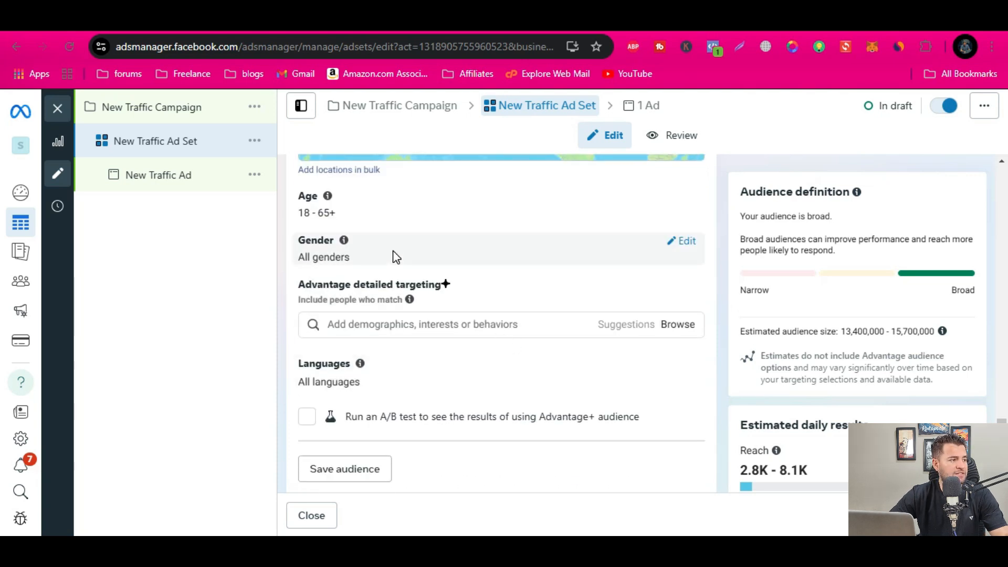
{"action": "left_click", "coordinate": [525, 329]}
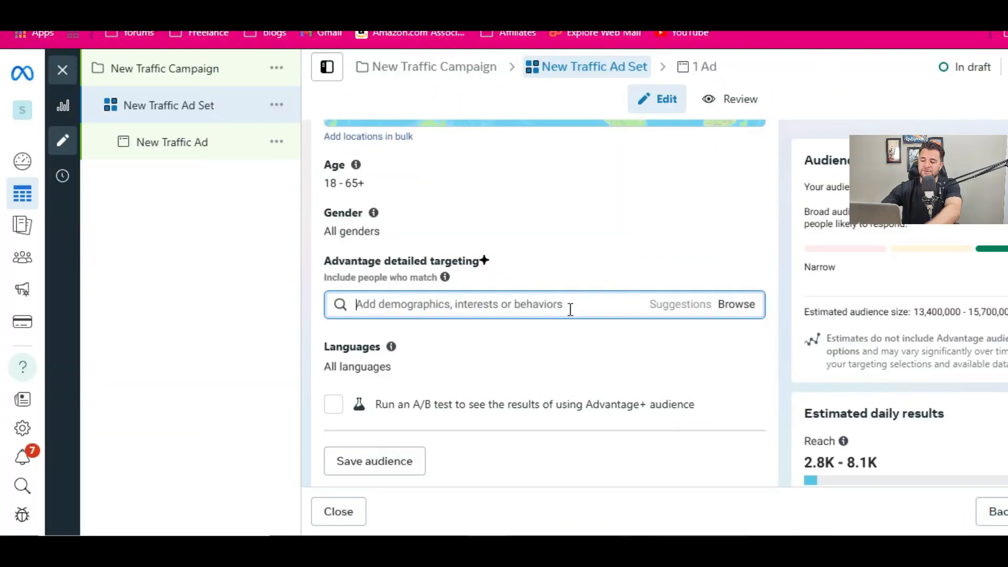
{"action": "left_click", "coordinate": [570, 310]}
{"action": "type", "text": "geo"}
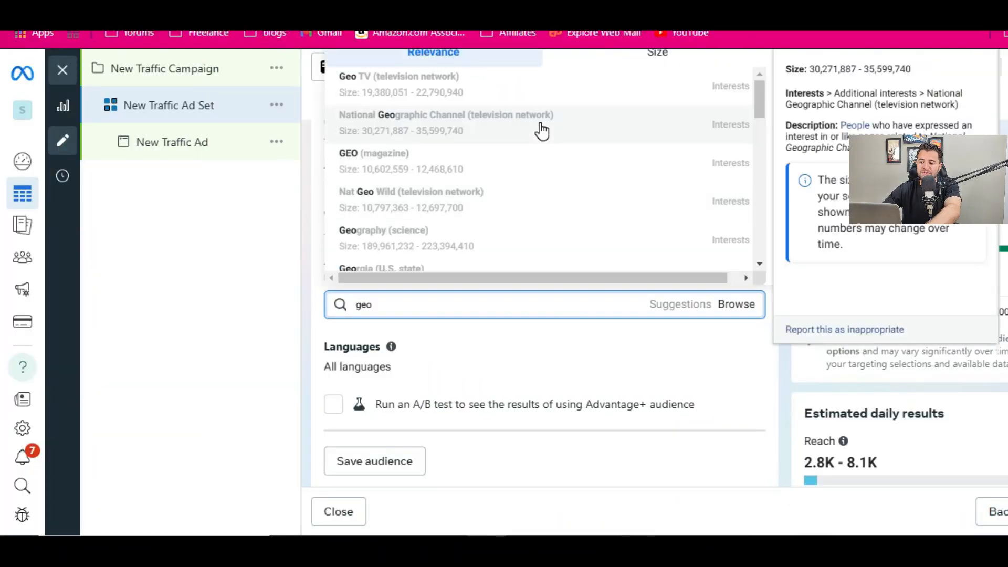
{"action": "left_click", "coordinate": [434, 86]}
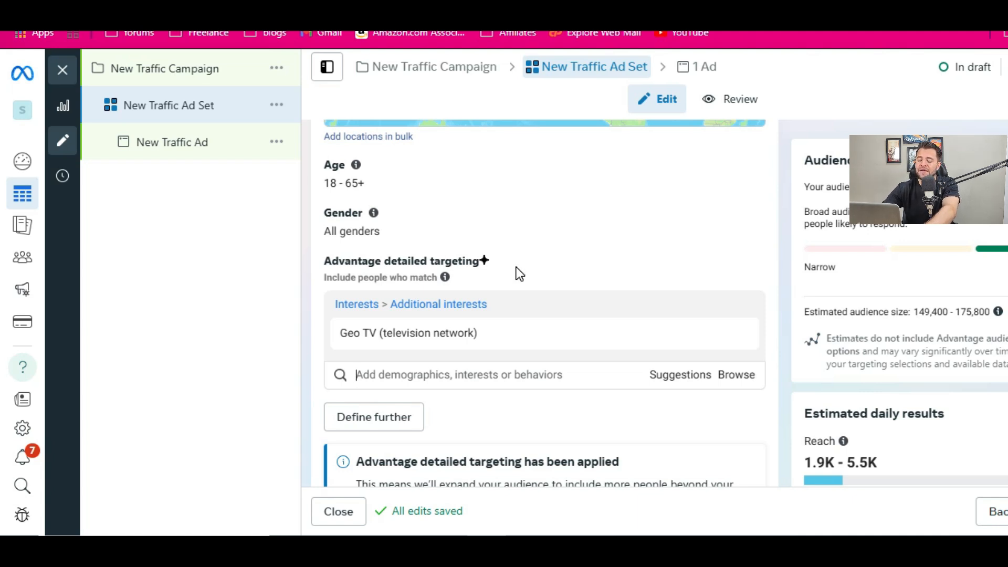
Browse the targeting suggestions related to the Geo TV interest
{"action": "mouse_move", "coordinate": [338, 340]}
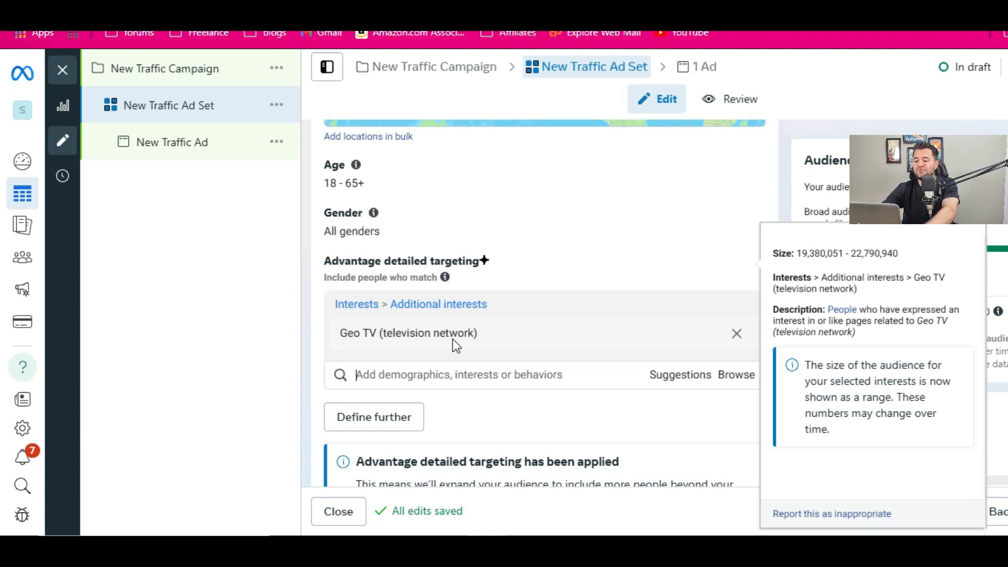
{"action": "left_click", "coordinate": [683, 375]}
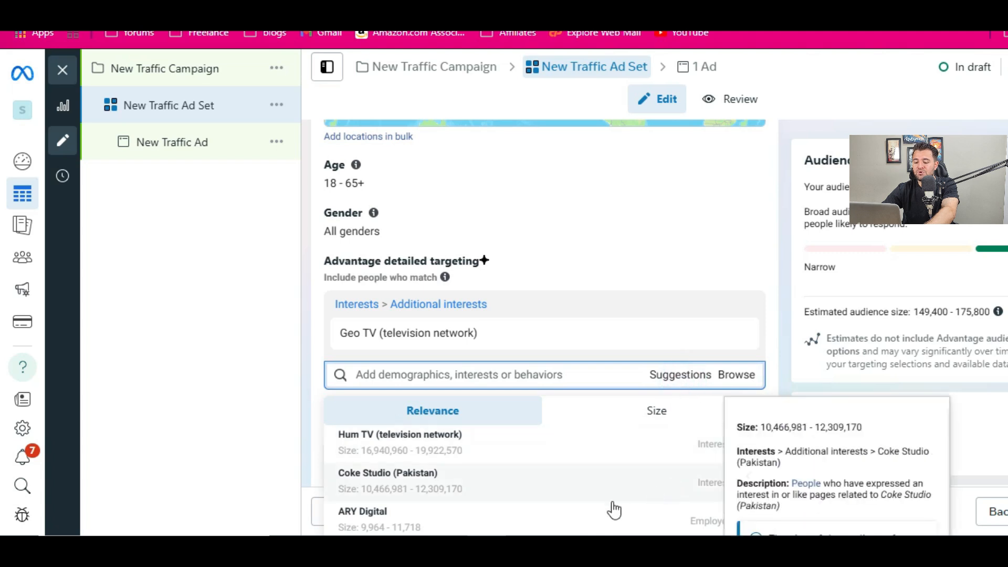
{"action": "scroll", "coordinate": [453, 513], "scroll_direction": "down", "scroll_amount": 3}
{"action": "scroll", "coordinate": [453, 513], "scroll_direction": "down", "scroll_amount": 3}
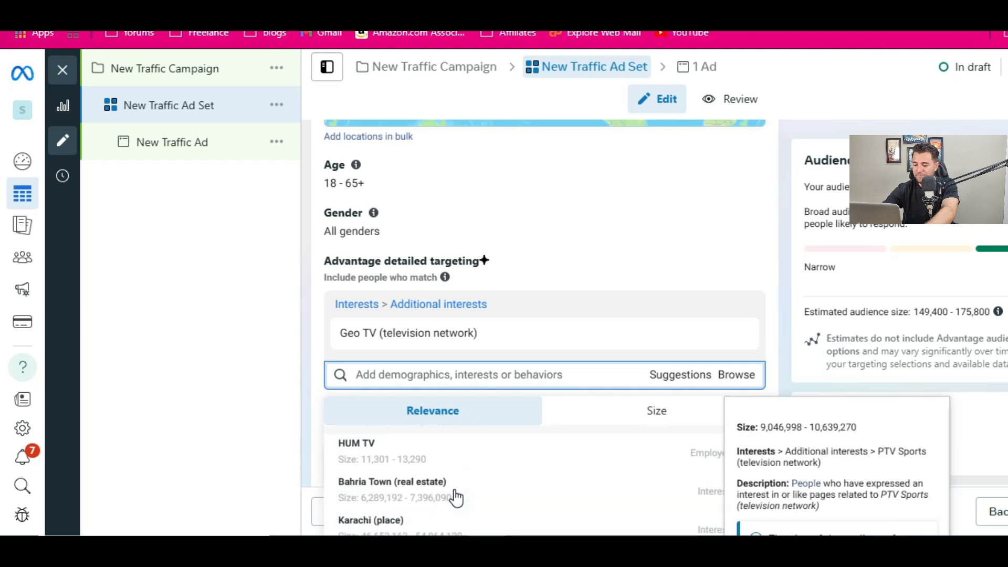
{"action": "scroll", "coordinate": [453, 496], "scroll_direction": "down", "scroll_amount": 1}
{"action": "left_click", "coordinate": [726, 270]}
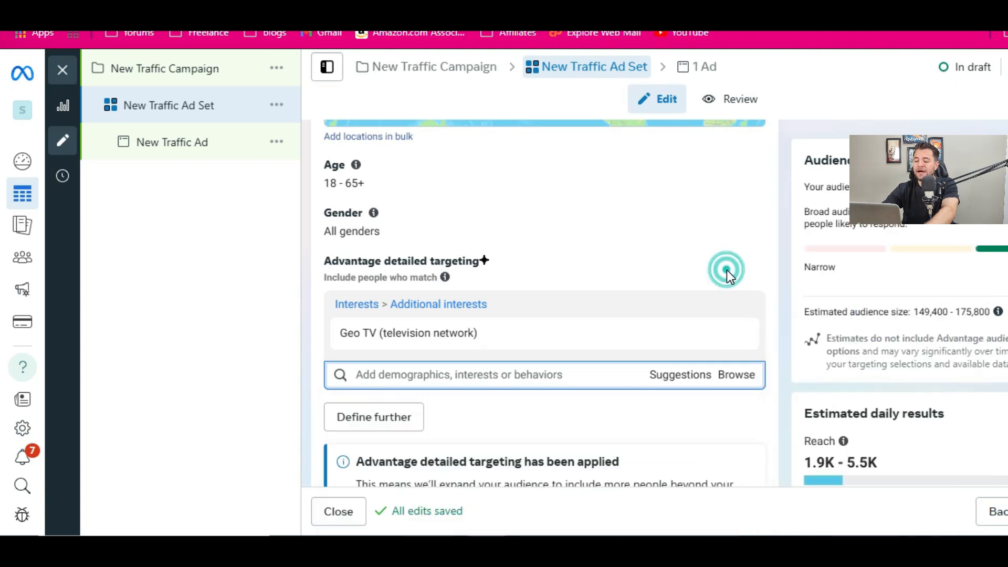
Remove the Geo TV (television network) interest from the detailed targeting
{"action": "left_click", "coordinate": [739, 336]}
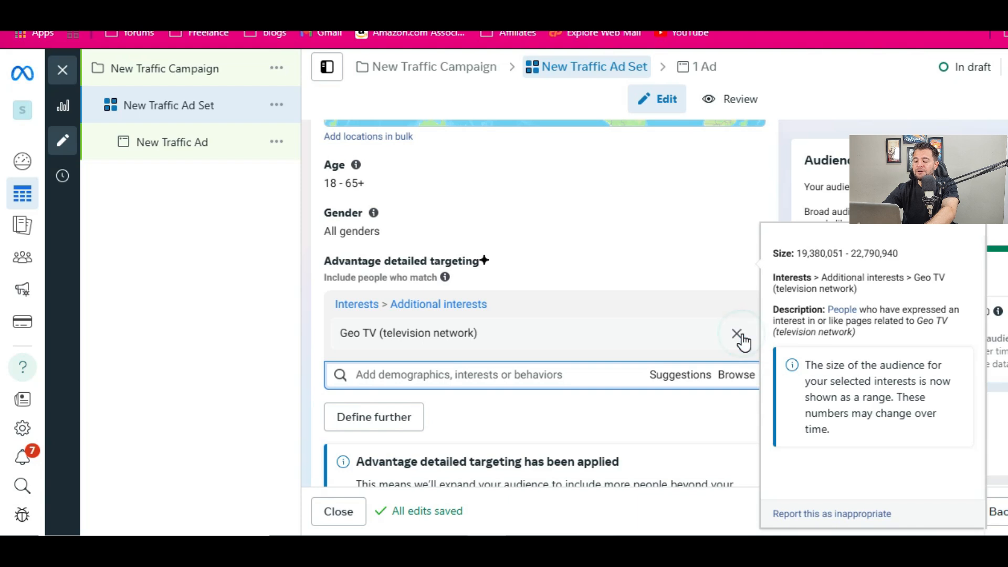
{"action": "left_click", "coordinate": [736, 334]}
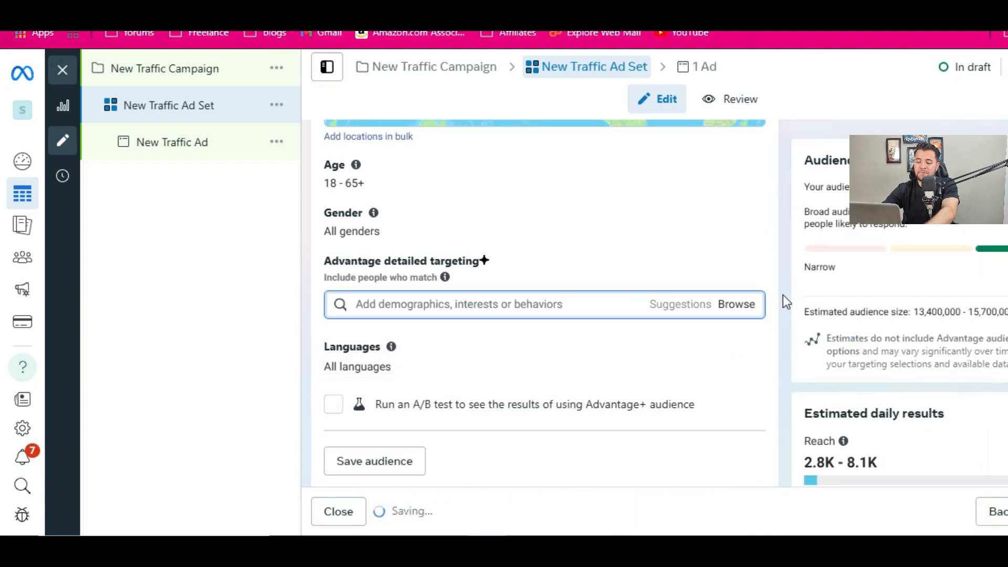
Search the detailed targeting for "bahria" and add the Bahria Town (real estate) interest
{"action": "scroll", "coordinate": [427, 210], "scroll_direction": "down", "scroll_amount": 2}
{"action": "left_click", "coordinate": [400, 221]}
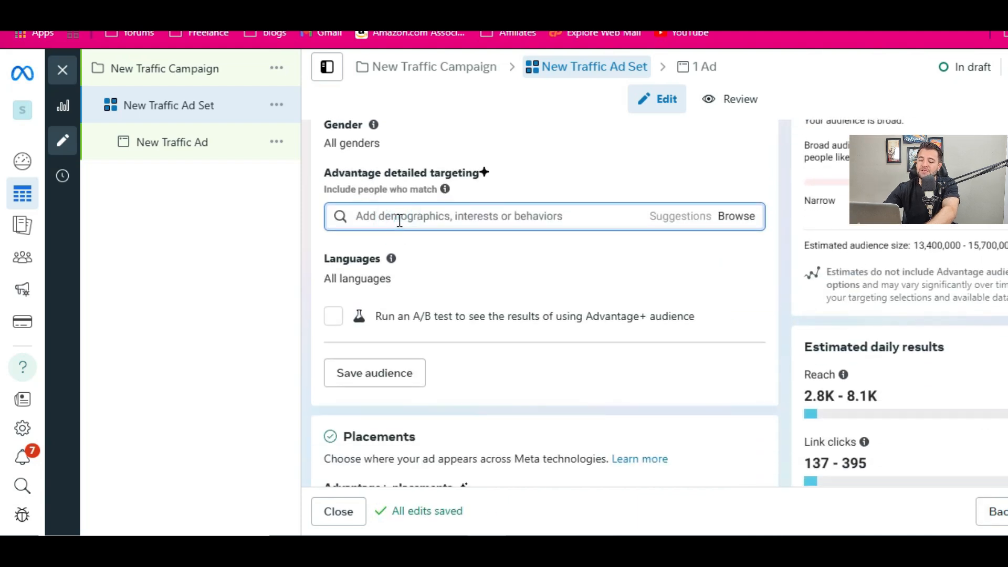
{"action": "type", "text": "ba"}
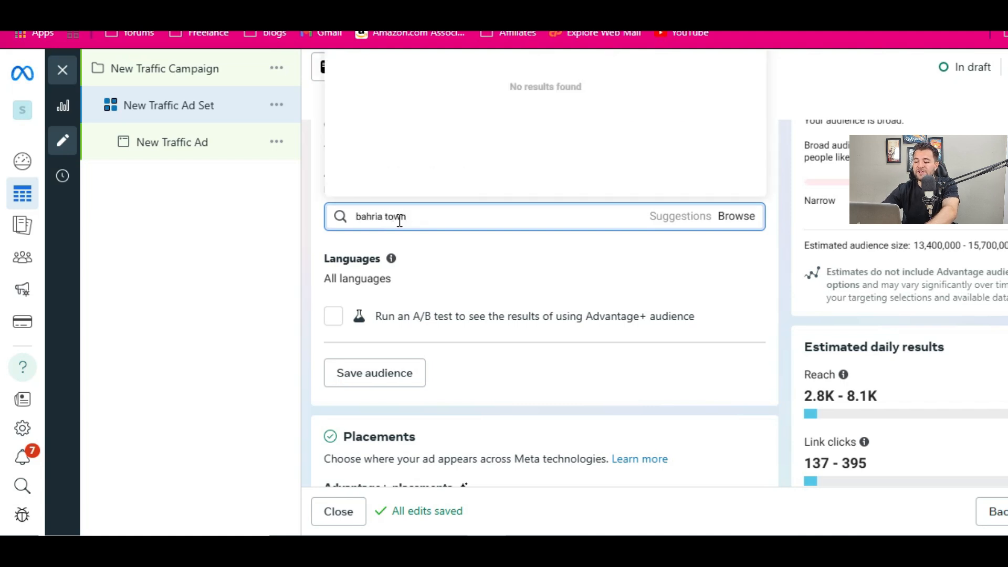
{"action": "type", "text": "hria town"}
{"action": "key", "text": "BackSpace"}
{"action": "key", "text": "BackSpace"}
{"action": "key", "text": "BackSpace"}
{"action": "key", "text": "BackSpace"}
{"action": "key", "text": "BackSpace"}
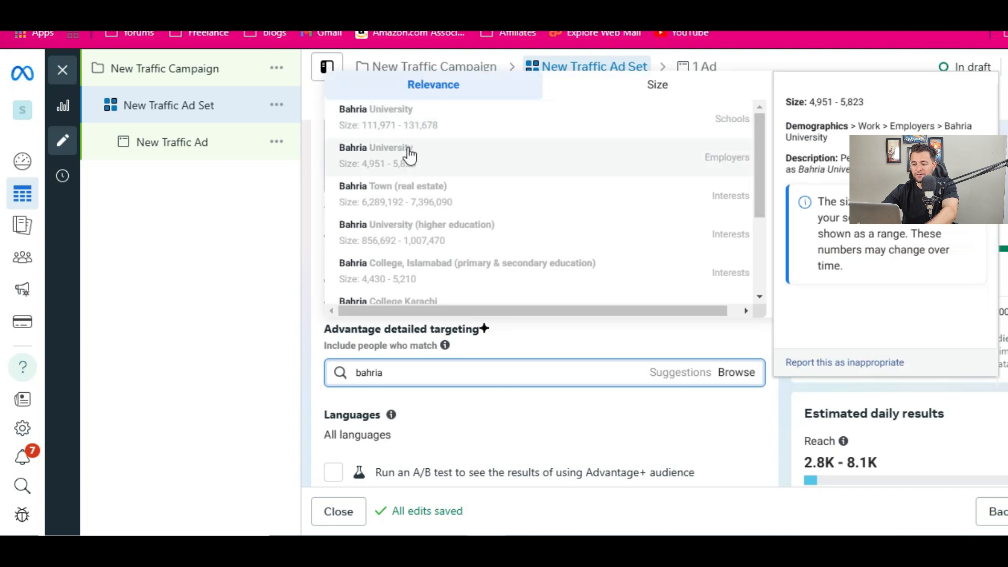
{"action": "left_click", "coordinate": [400, 190]}
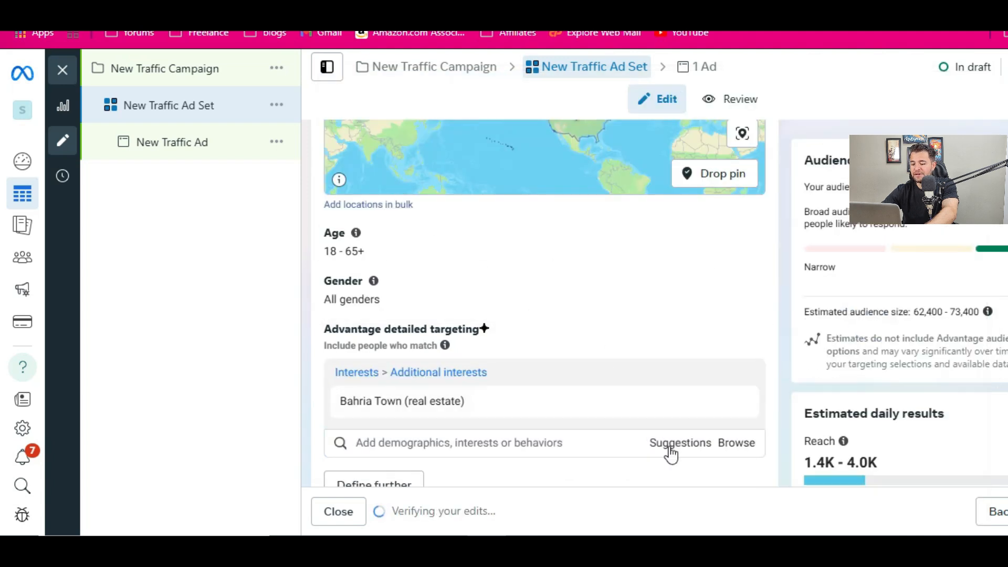
Browse the suggestions related to Bahria Town and remove the Bahria Town (real estate) interest from the detailed targeting
{"action": "scroll", "coordinate": [675, 436], "scroll_direction": "down", "scroll_amount": 2}
{"action": "left_click", "coordinate": [679, 359]}
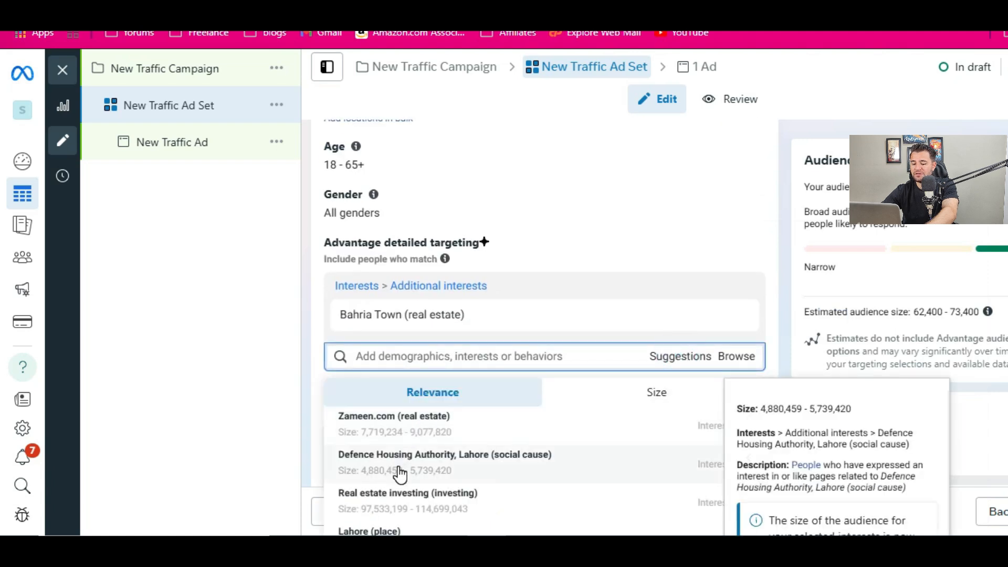
{"action": "scroll", "coordinate": [456, 475], "scroll_direction": "down", "scroll_amount": 2}
{"action": "scroll", "coordinate": [495, 478], "scroll_direction": "up", "scroll_amount": 2}
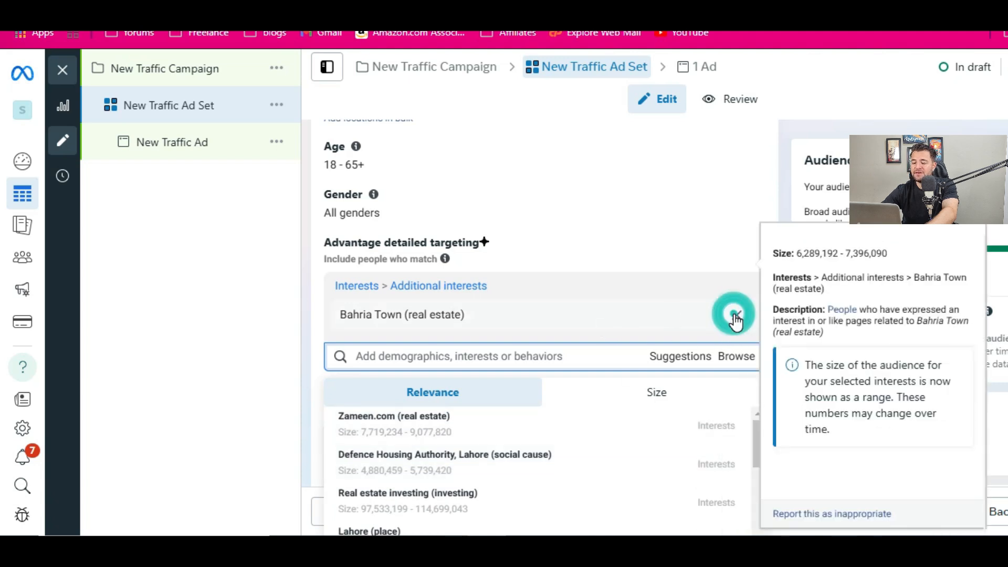
{"action": "left_click", "coordinate": [736, 316]}
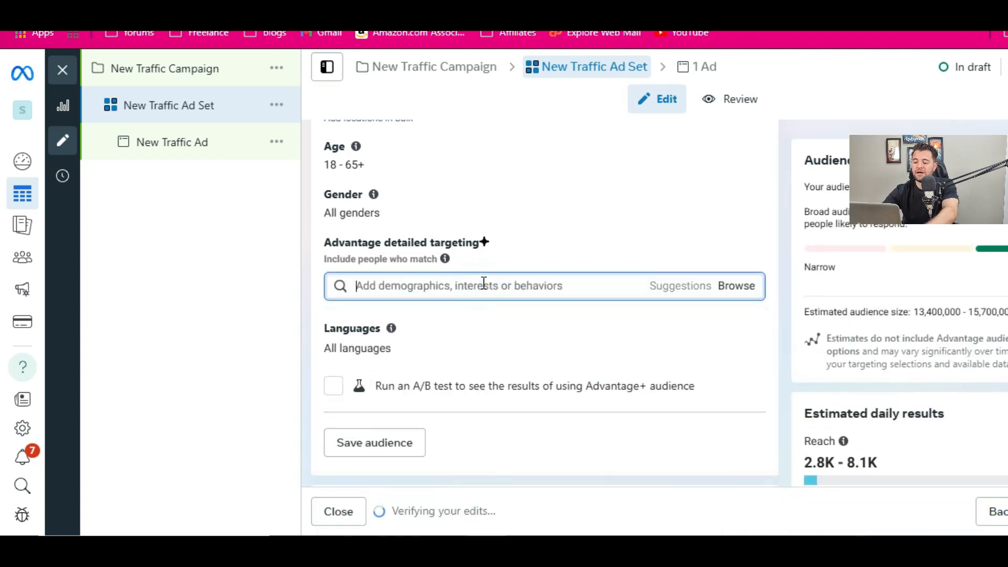
Search the detailed targeting for "atif", add the Atif Aslam (musical artist) interest and show its related suggestions
{"action": "type", "text": "atif"}
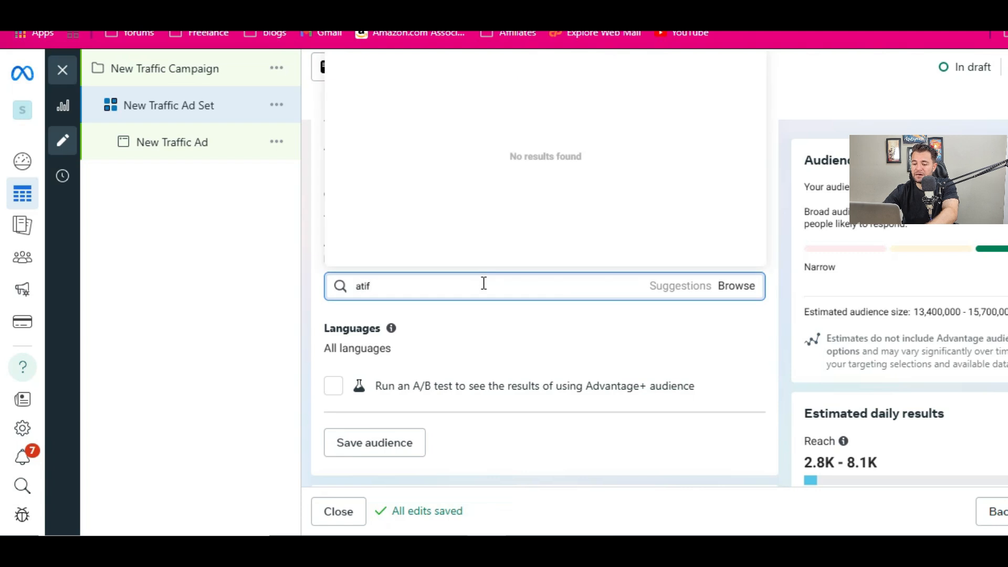
{"action": "left_click", "coordinate": [502, 70]}
{"action": "scroll", "coordinate": [733, 396], "scroll_direction": "down", "scroll_amount": 1}
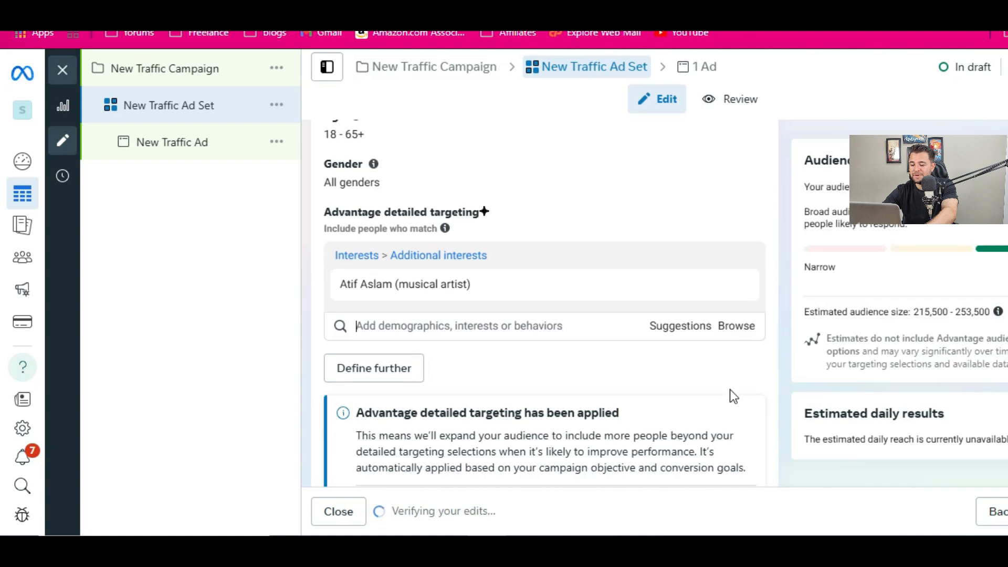
{"action": "left_click", "coordinate": [681, 300]}
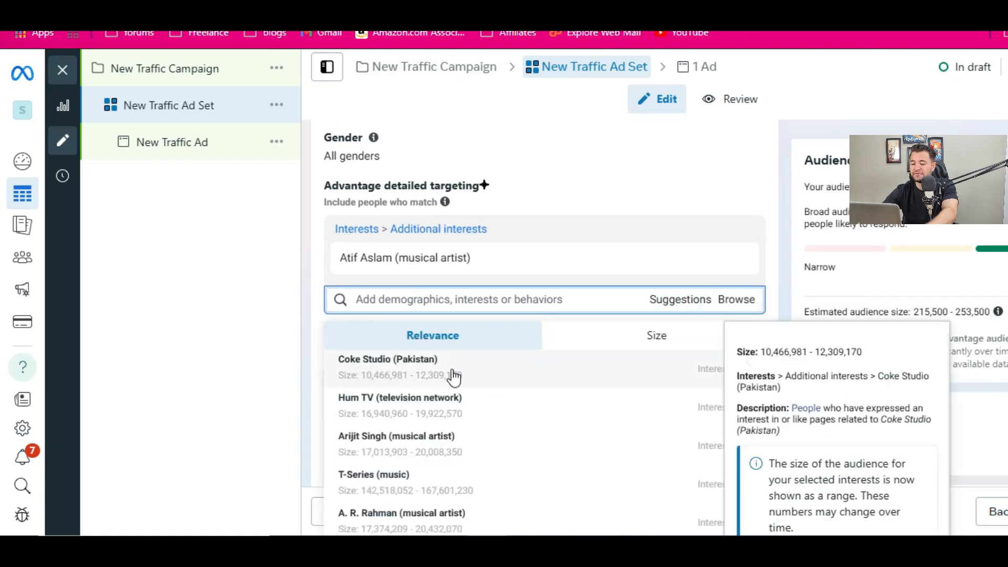
Replace the Atif Aslam interest with Pakistan Super League (cricket league), searching for "pakistan super"
{"action": "left_click", "coordinate": [737, 259]}
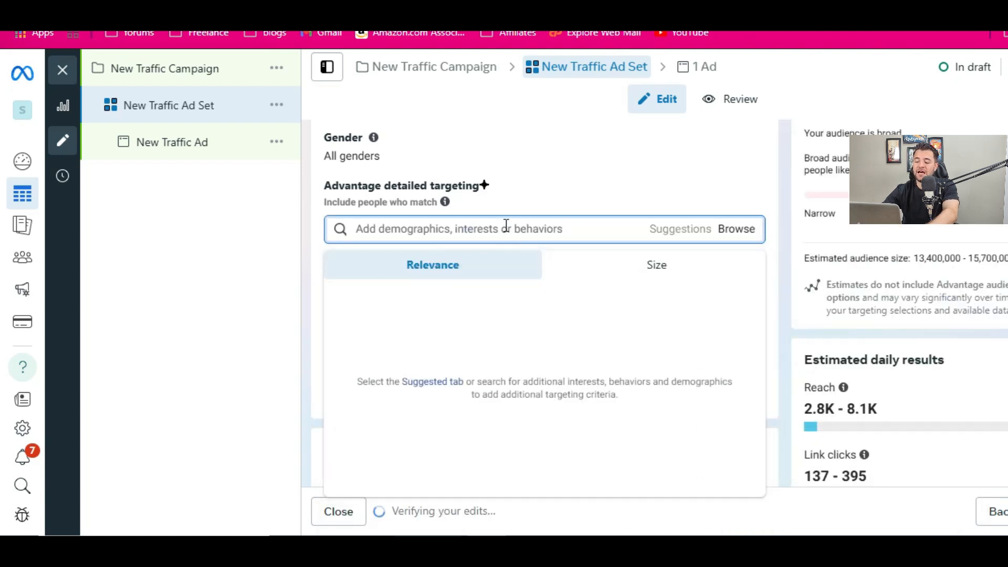
{"action": "left_click", "coordinate": [505, 226]}
{"action": "type", "text": "pu"}
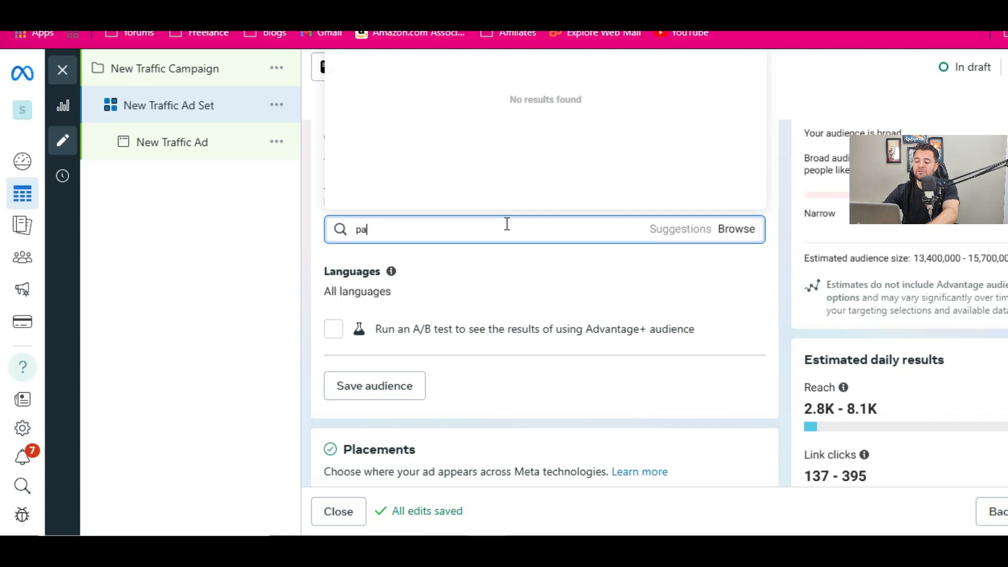
{"action": "type", "text": "kist"}
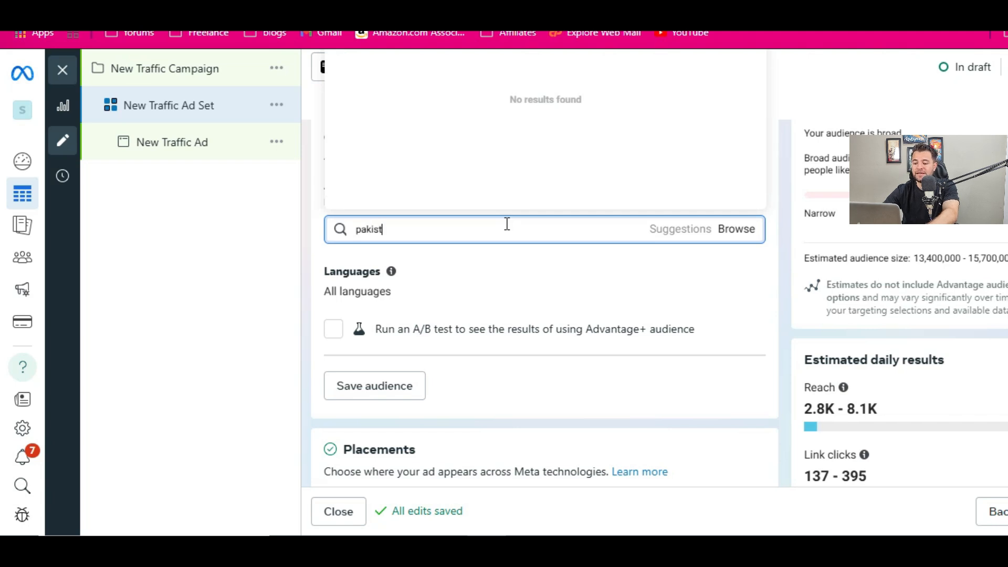
{"action": "type", "text": "an super"}
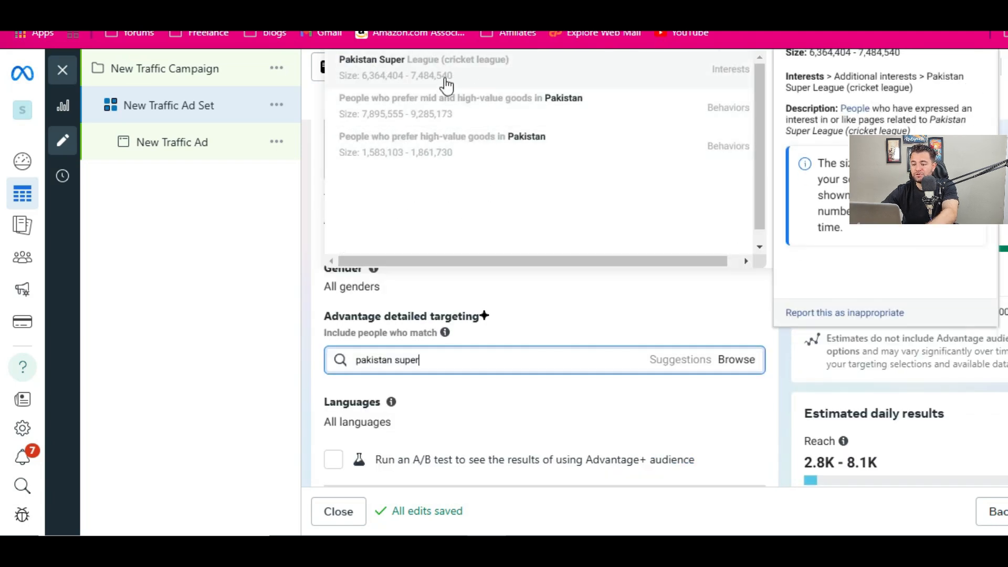
{"action": "left_click", "coordinate": [423, 84]}
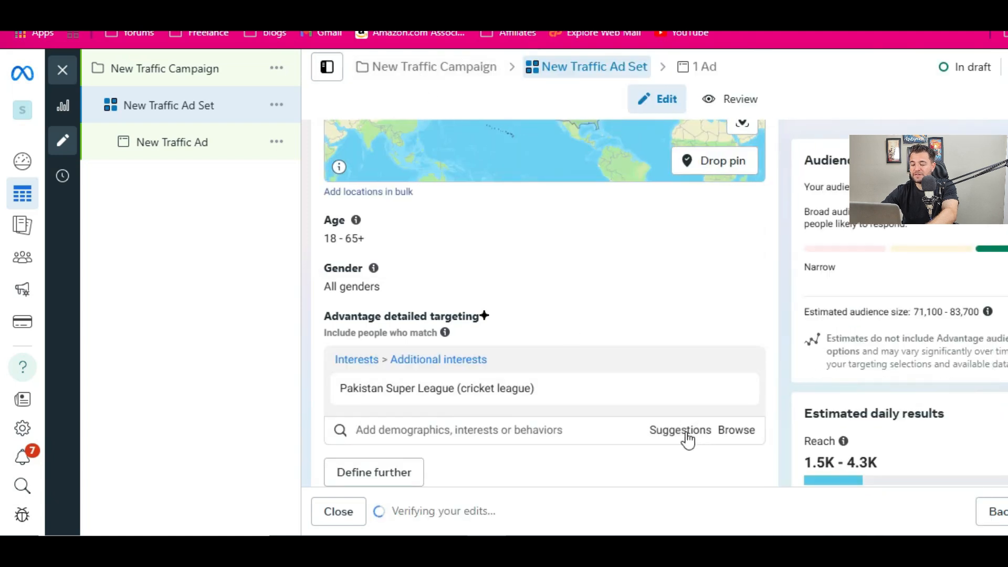
Browse the suggestions related to Pakistan Super League and remove that interest from the detailed targeting
{"action": "left_click", "coordinate": [687, 439]}
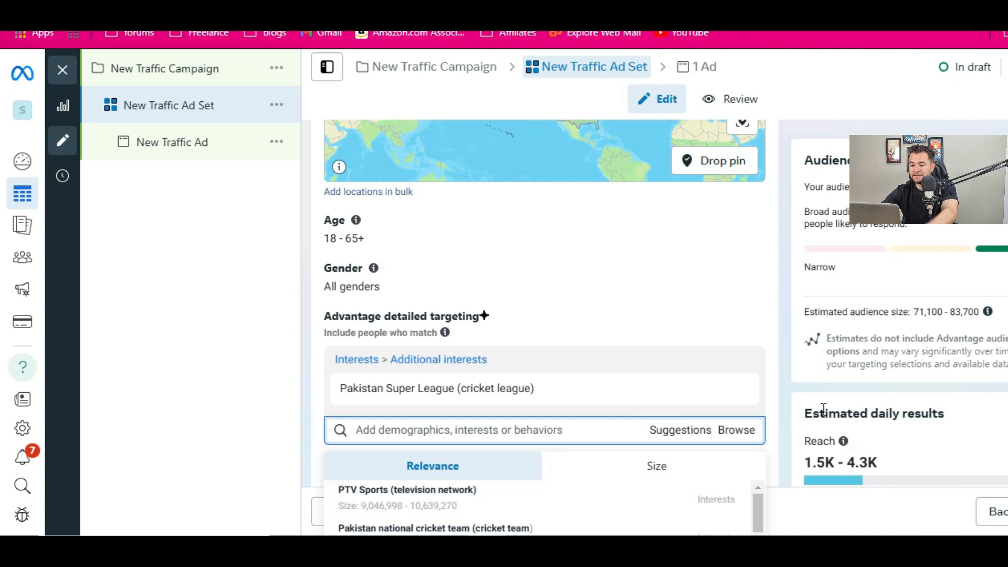
{"action": "scroll", "coordinate": [698, 414], "scroll_direction": "down", "scroll_amount": 3}
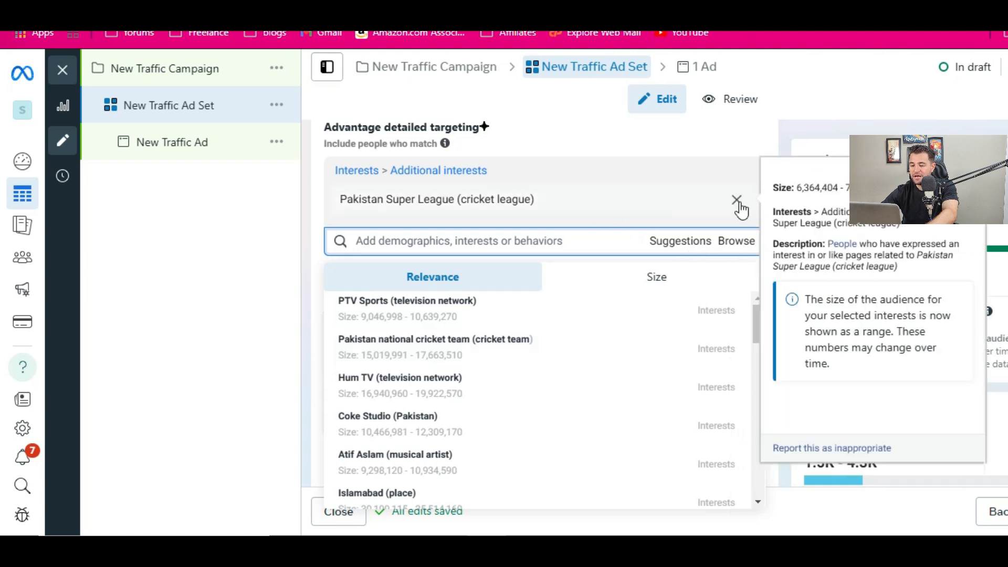
{"action": "left_click", "coordinate": [738, 201]}
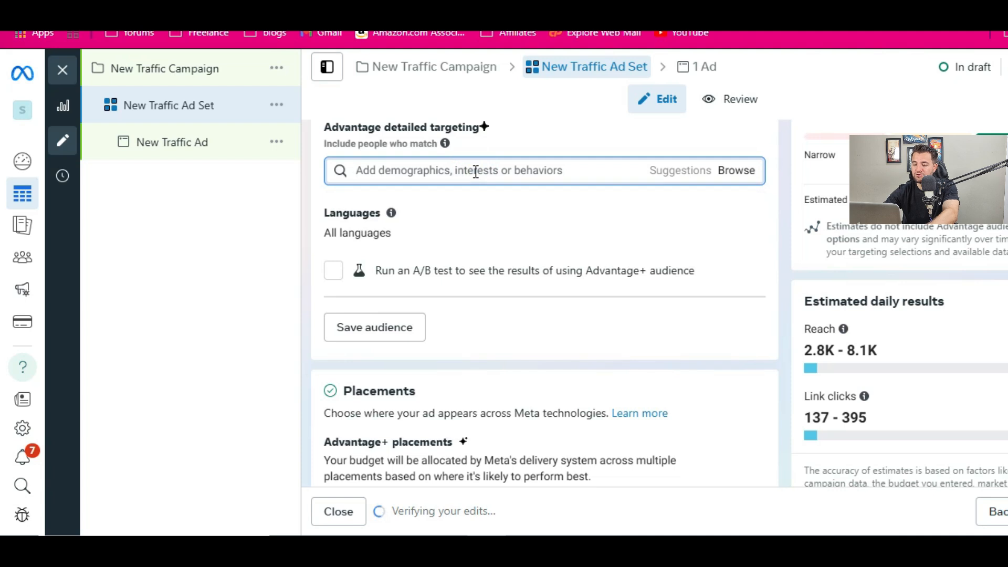
Search the detailed targeting for "pakistan" and look through the matching interests, schools and employers
{"action": "type", "text": "pakistan"}
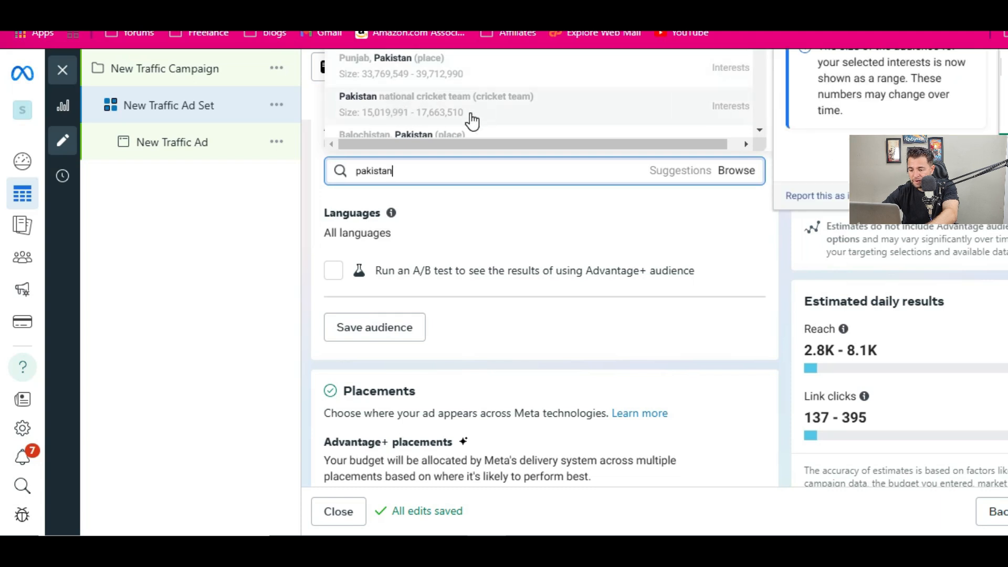
{"action": "scroll", "coordinate": [473, 119], "scroll_direction": "down", "scroll_amount": 1}
{"action": "scroll", "coordinate": [473, 119], "scroll_direction": "down", "scroll_amount": 2}
{"action": "scroll", "coordinate": [466, 120], "scroll_direction": "up", "scroll_amount": 1}
{"action": "scroll", "coordinate": [427, 105], "scroll_direction": "left", "scroll_amount": 1}
{"action": "scroll", "coordinate": [427, 106], "scroll_direction": "up", "scroll_amount": 1}
{"action": "scroll", "coordinate": [454, 118], "scroll_direction": "down", "scroll_amount": 3}
{"action": "scroll", "coordinate": [460, 142], "scroll_direction": "down", "scroll_amount": 4}
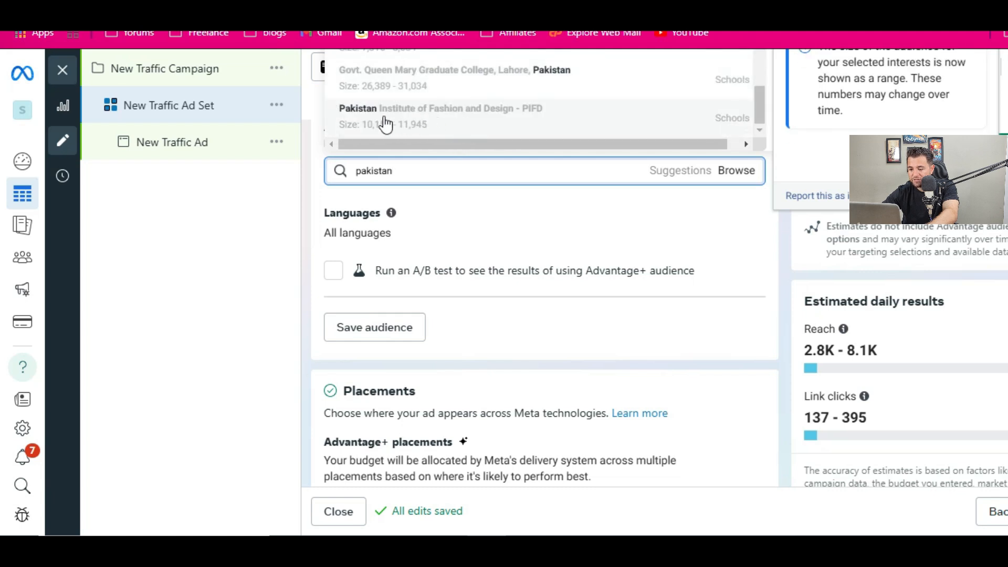
{"action": "scroll", "coordinate": [474, 119], "scroll_direction": "up", "scroll_amount": 3}
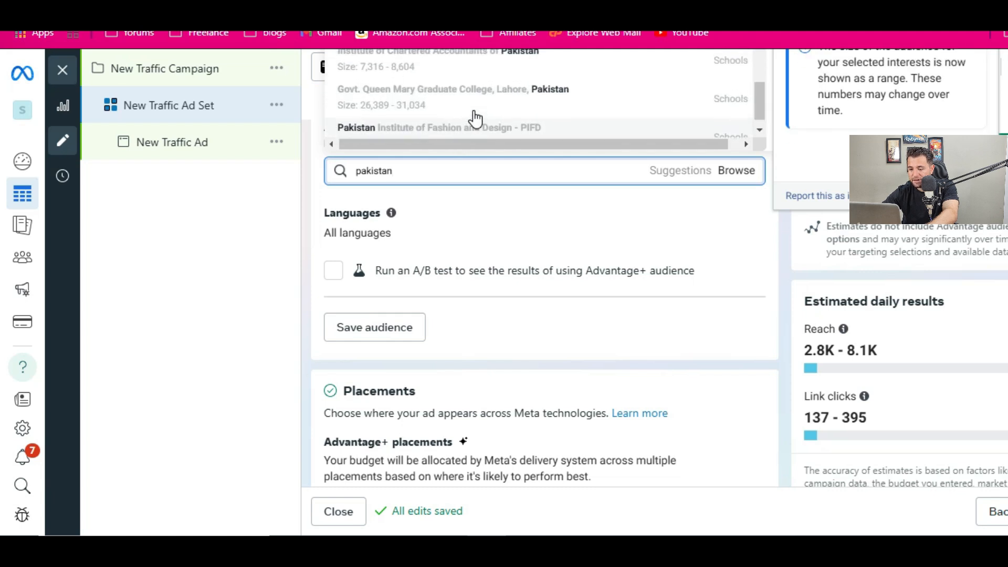
{"action": "scroll", "coordinate": [494, 120], "scroll_direction": "down", "scroll_amount": 1}
{"action": "scroll", "coordinate": [494, 121], "scroll_direction": "up", "scroll_amount": 3}
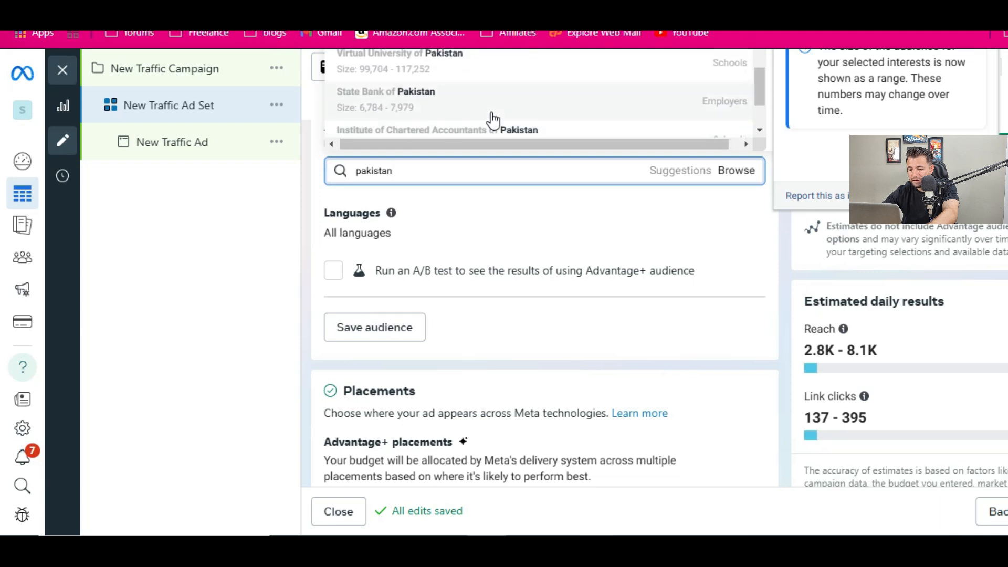
{"action": "scroll", "coordinate": [491, 119], "scroll_direction": "up", "scroll_amount": 2}
{"action": "scroll", "coordinate": [485, 118], "scroll_direction": "down", "scroll_amount": 3}
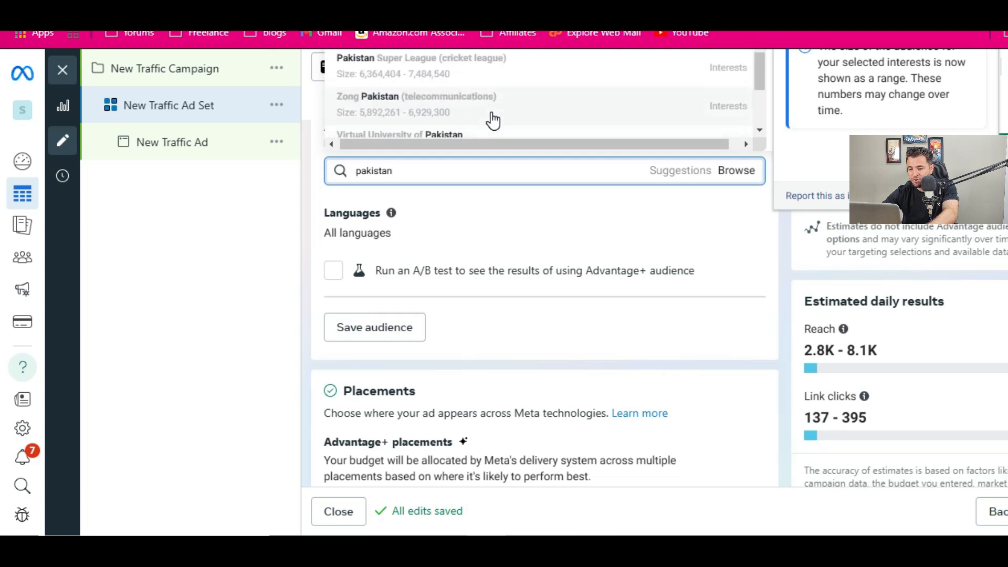
{"action": "scroll", "coordinate": [481, 116], "scroll_direction": "up", "scroll_amount": 3}
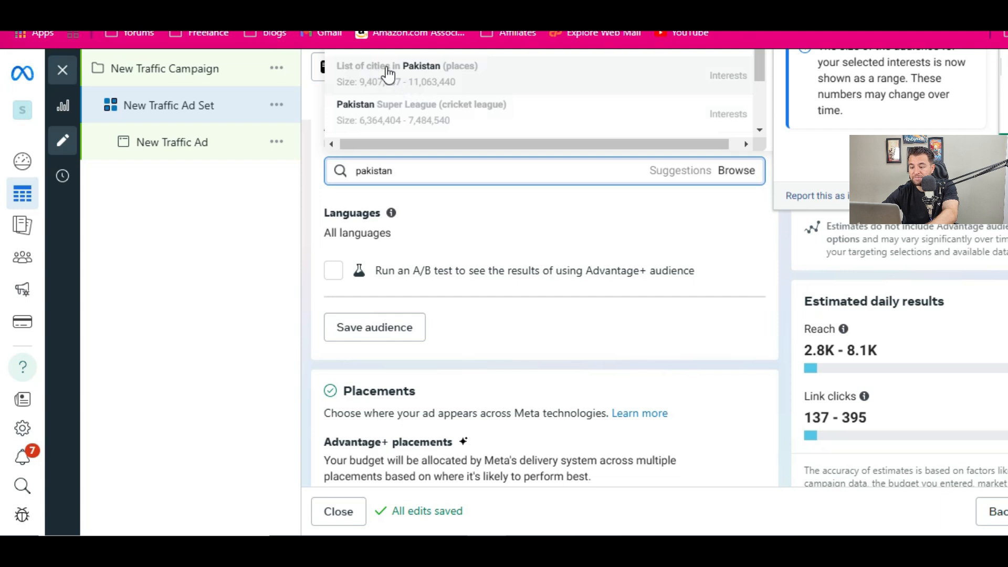
{"action": "scroll", "coordinate": [448, 76], "scroll_direction": "up", "scroll_amount": 2}
{"action": "scroll", "coordinate": [448, 232], "scroll_direction": "up", "scroll_amount": 2}
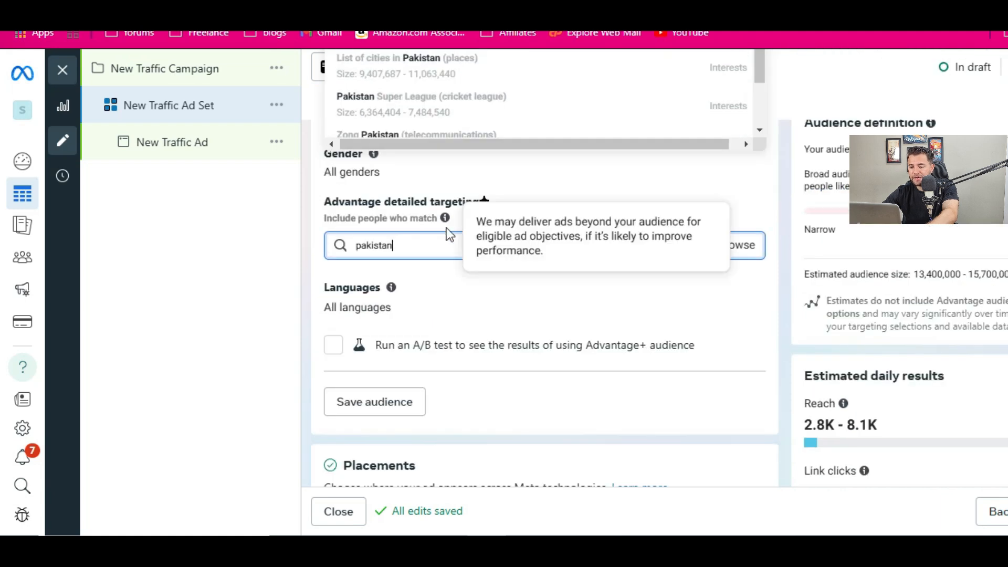
Search the detailed targeting for "expats" to view the matching behaviors and close the results without selecting any
{"action": "double_click", "coordinate": [446, 245]}
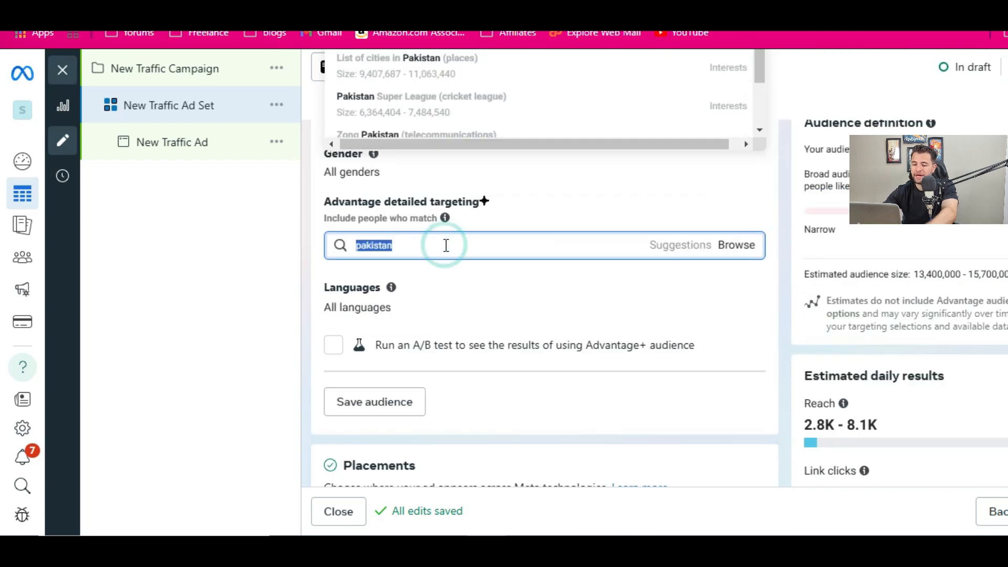
{"action": "type", "text": "expats"}
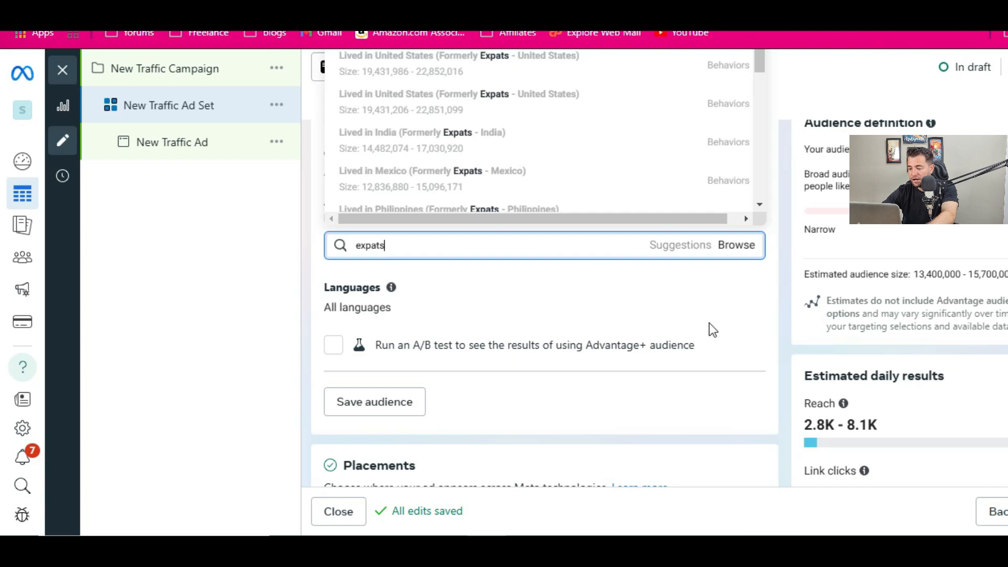
{"action": "left_click", "coordinate": [782, 347]}
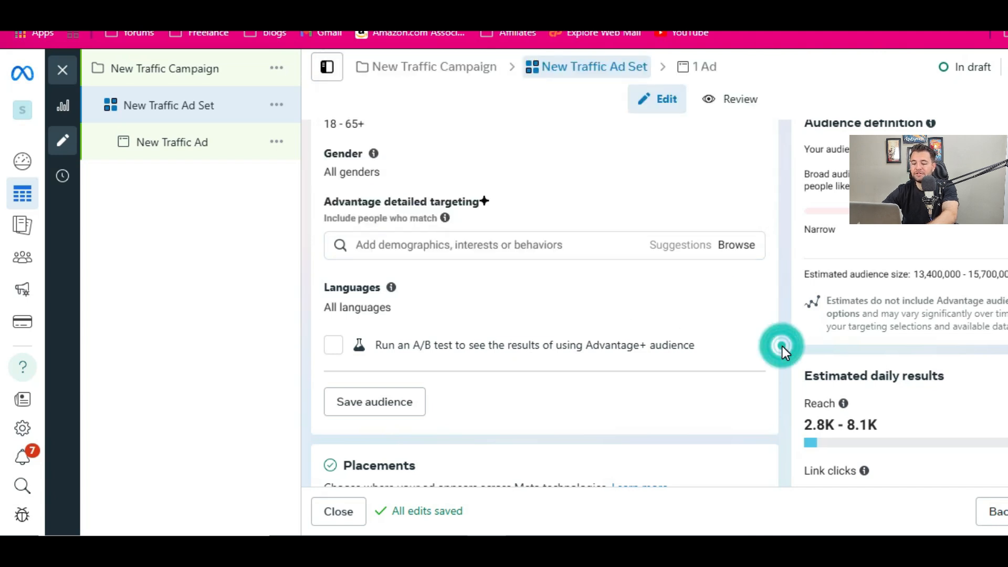
Search the detailed targeting for "shalwar" and add the Shalwar kameez interest
{"action": "left_click", "coordinate": [401, 242]}
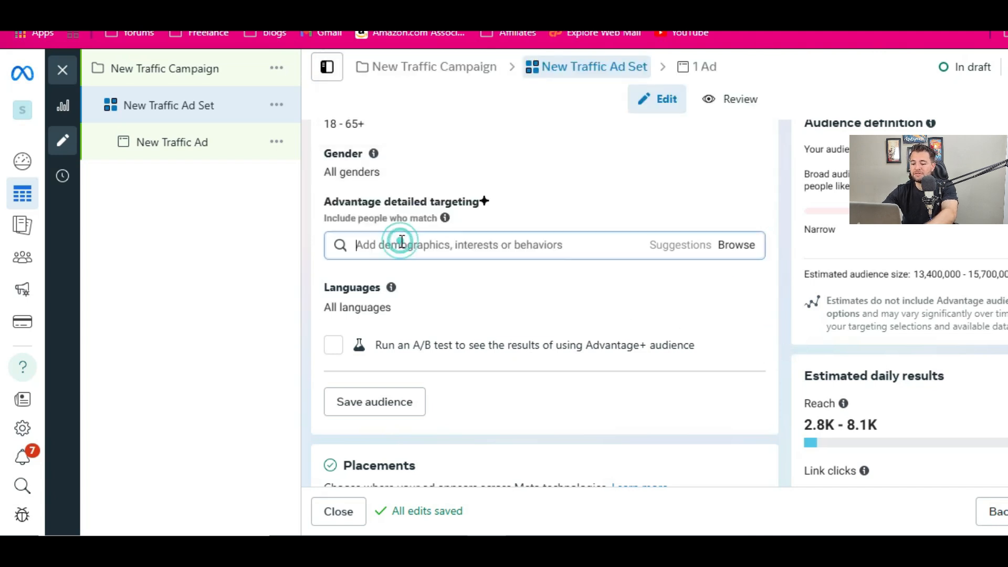
{"action": "type", "text": "shalwar"}
{"action": "left_click", "coordinate": [457, 153]}
{"action": "scroll", "coordinate": [684, 420], "scroll_direction": "down", "scroll_amount": 2}
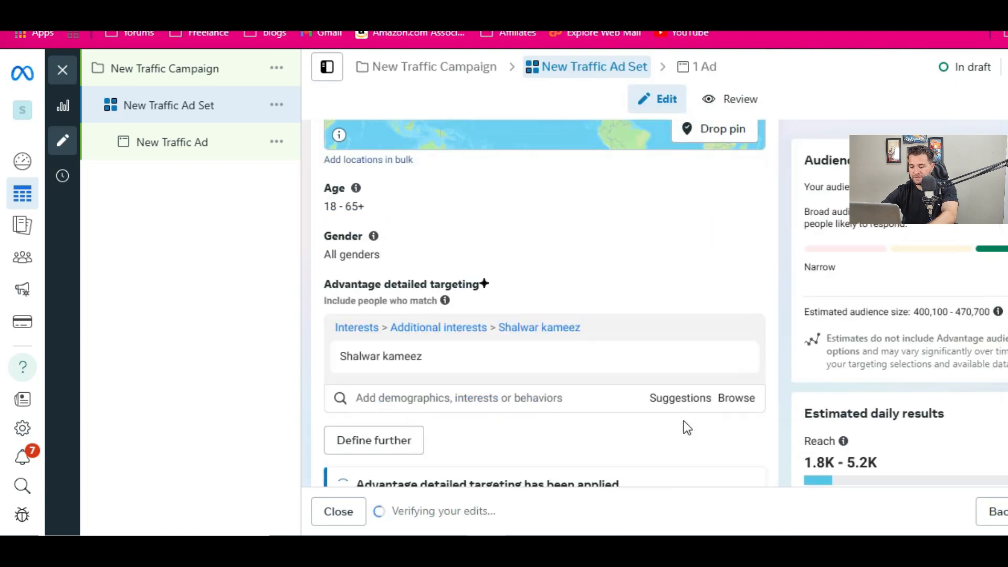
Browse the suggestions related to Shalwar kameez and remove that interest from the detailed targeting
{"action": "left_click", "coordinate": [668, 402]}
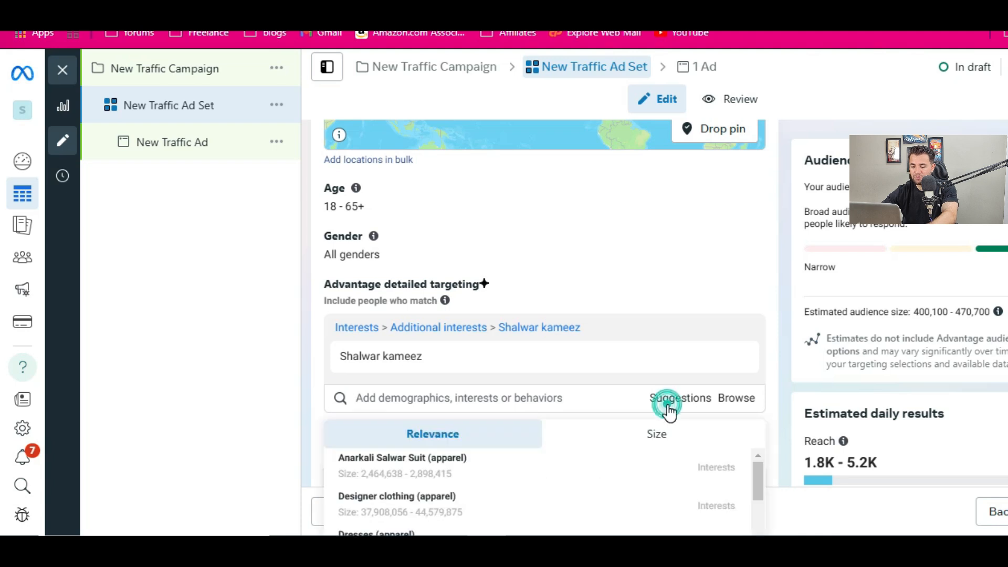
{"action": "scroll", "coordinate": [618, 475], "scroll_direction": "down", "scroll_amount": 1}
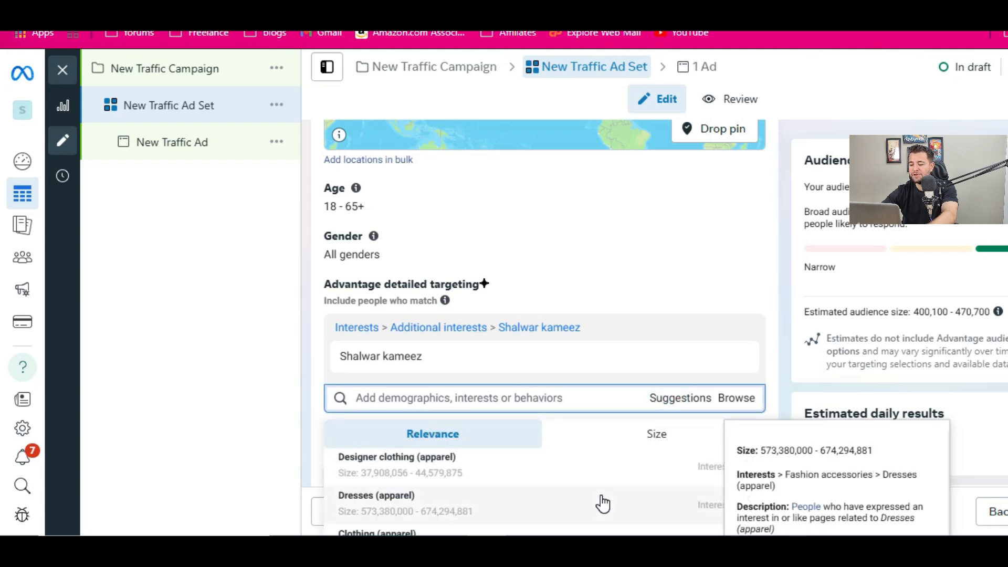
{"action": "mouse_move", "coordinate": [748, 361]}
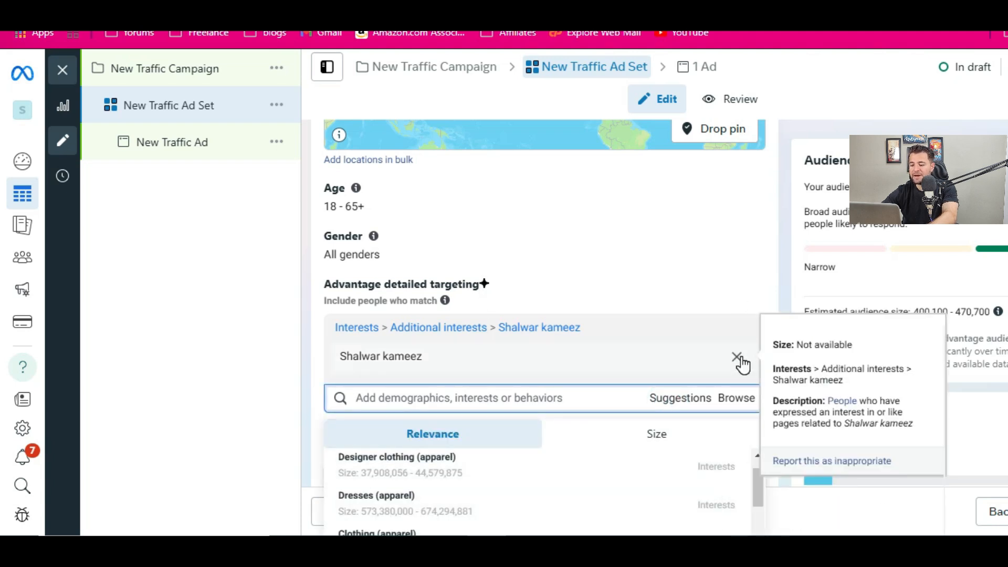
{"action": "left_click", "coordinate": [737, 358]}
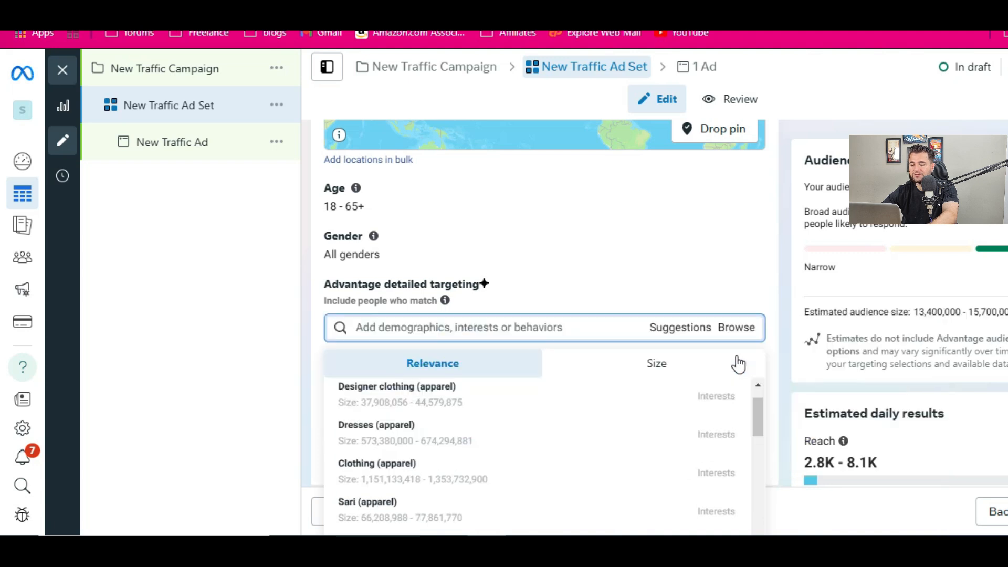
Search the detailed targeting for "sana safinaz" and add the Sana Safinaz (apparel) interest
{"action": "left_click", "coordinate": [441, 328]}
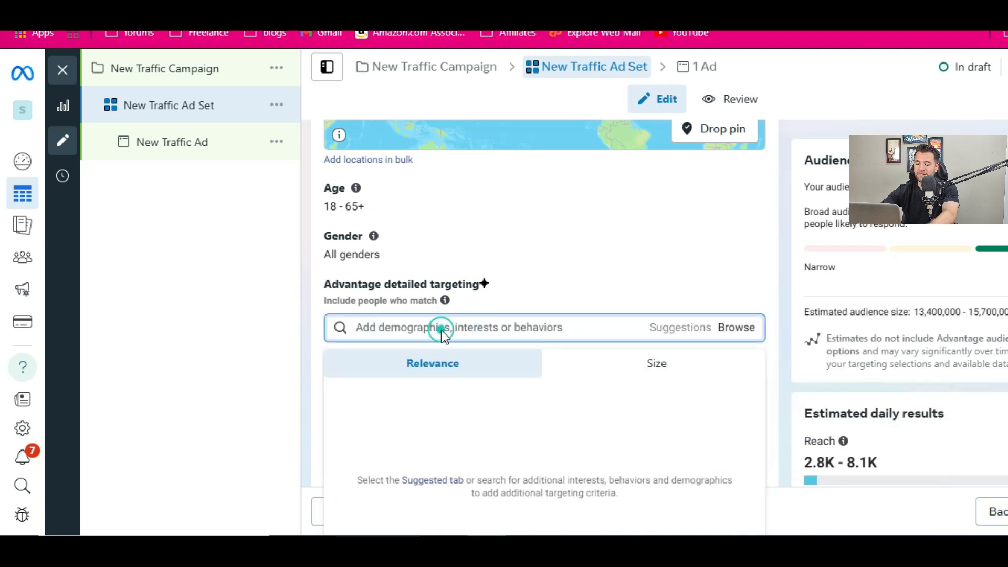
{"action": "type", "text": "sana safinaz"}
{"action": "left_click", "coordinate": [405, 112]}
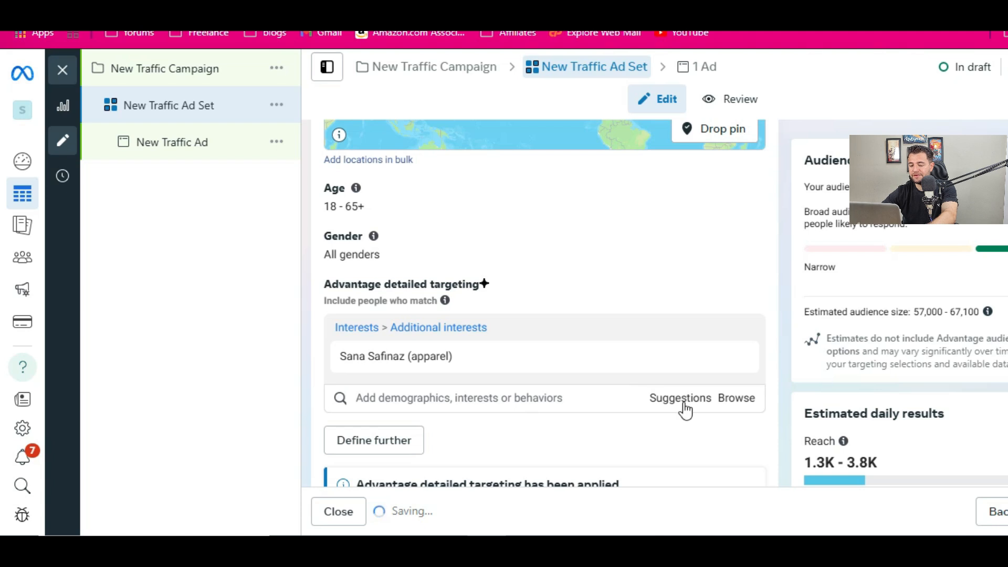
Browse the targeting suggestions related to the Sana Safinaz interest
{"action": "left_click", "coordinate": [682, 403]}
{"action": "scroll", "coordinate": [590, 481], "scroll_direction": "down", "scroll_amount": 2}
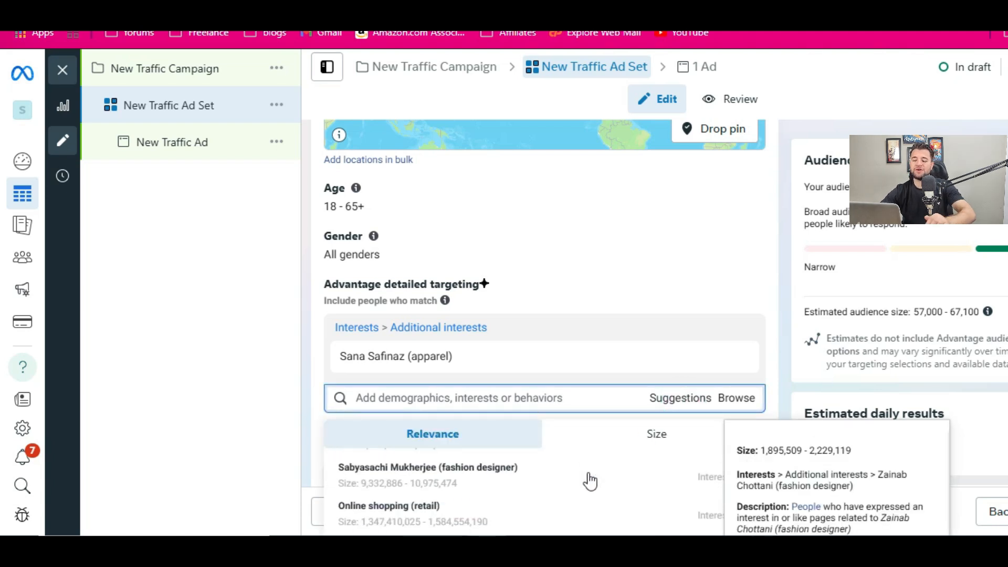
{"action": "scroll", "coordinate": [589, 480], "scroll_direction": "down", "scroll_amount": 1}
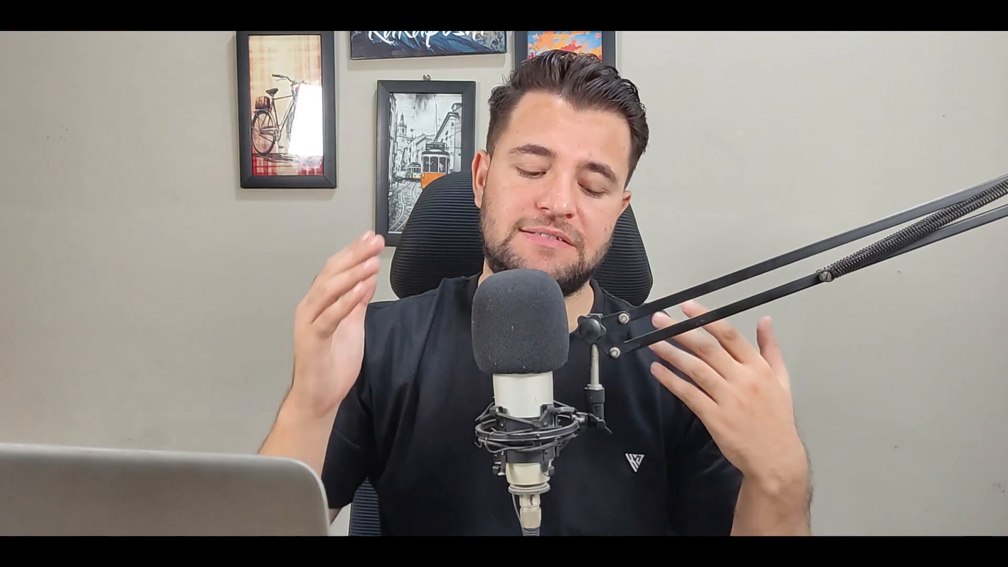